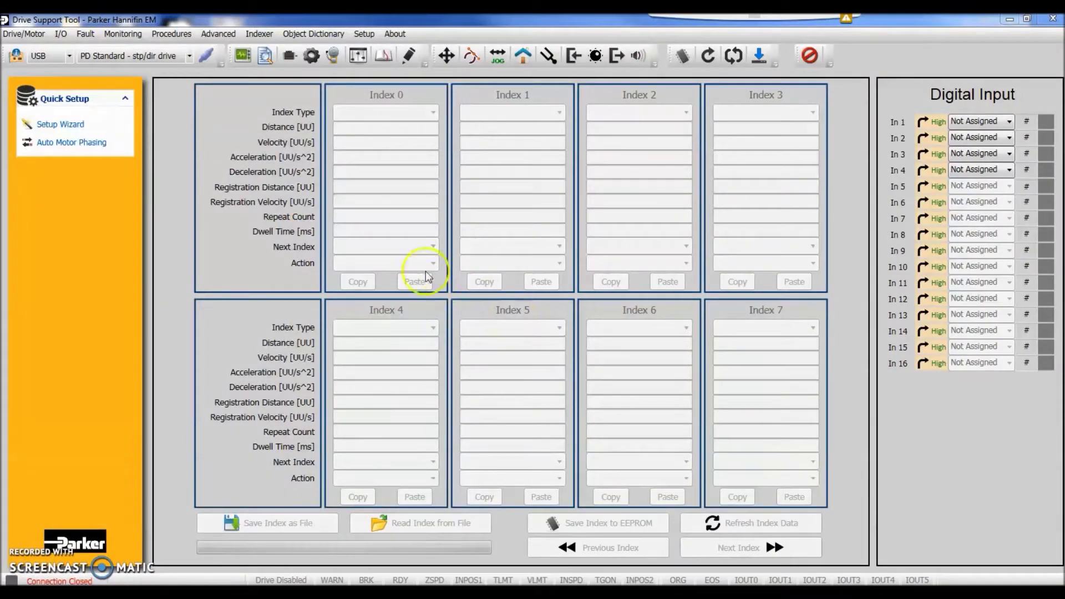
Step: Confirm USB as the connection and PD Standard stp/dir drive as the drive type
click(55, 56)
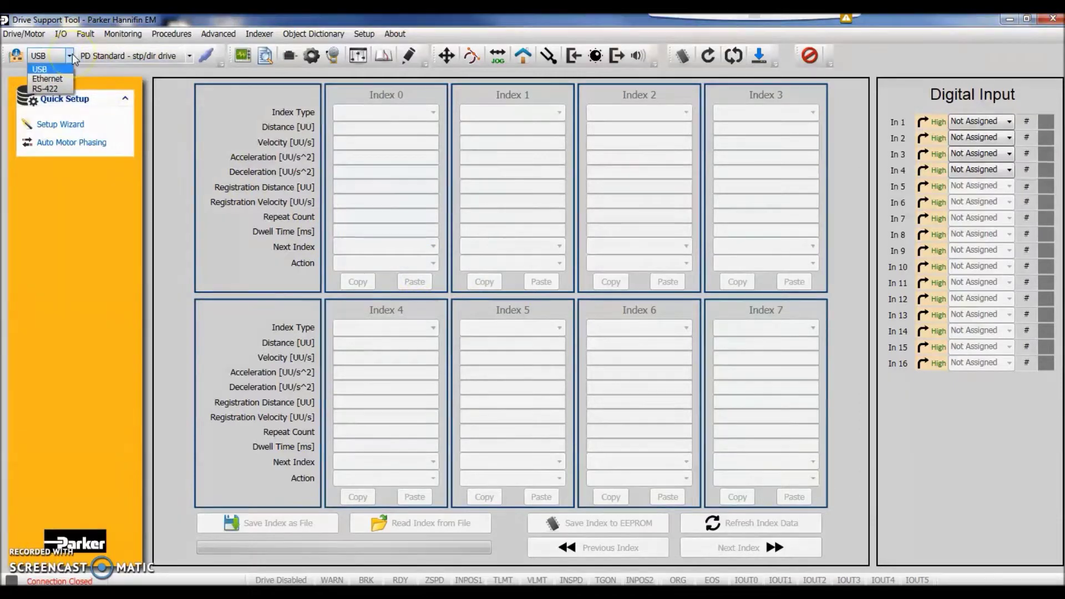
click(50, 72)
click(190, 56)
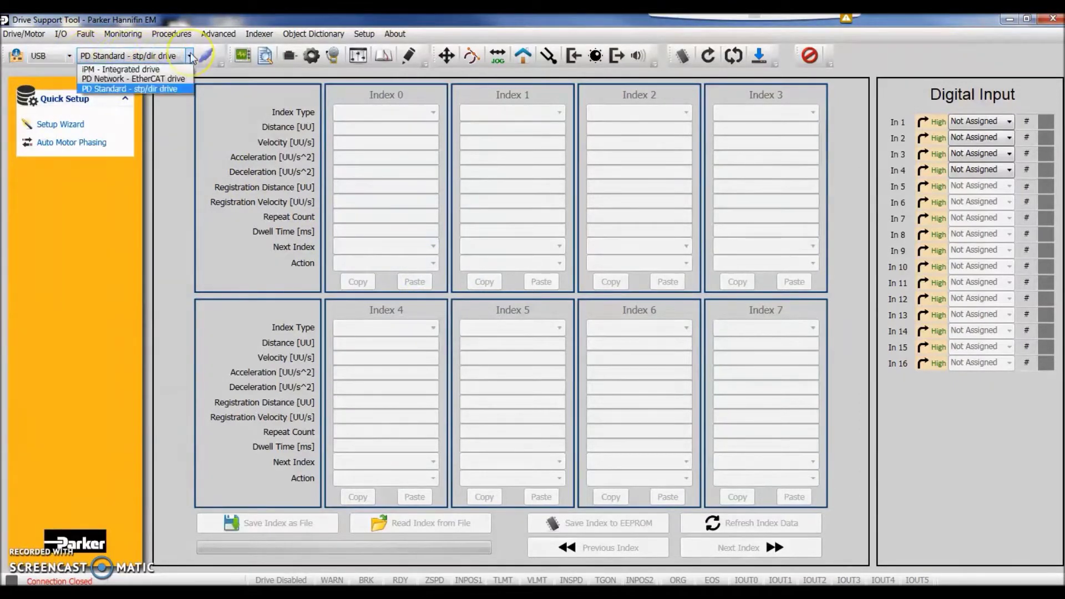
click(175, 89)
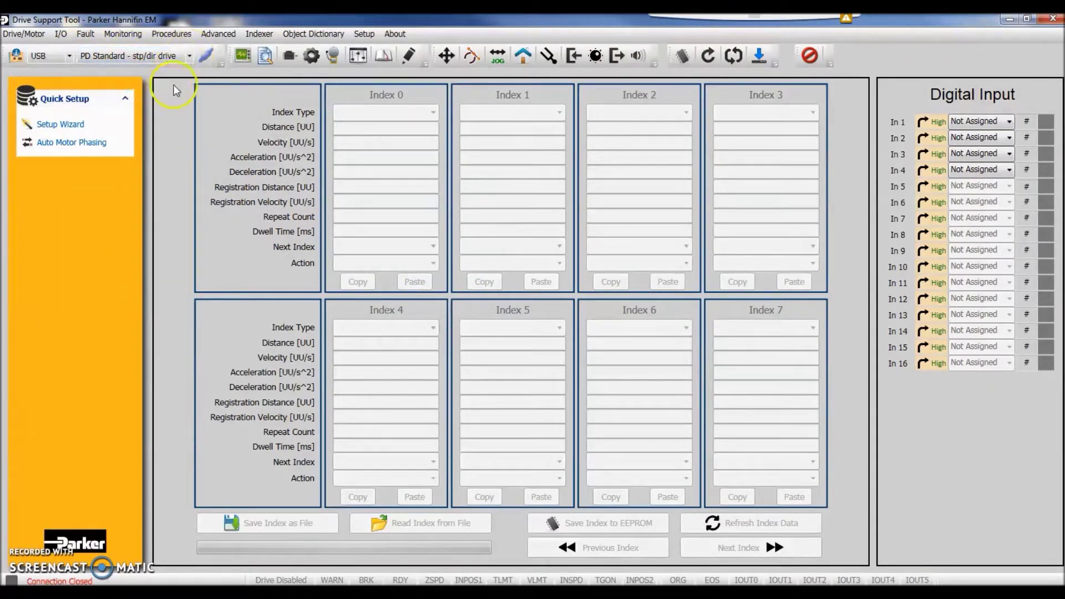
Step: Browse the Scope, Cyclic Monitor, Motor/Encoder, General, Alarm, Control Loop, Parameters and Indexer views, ending on Indexer Test
click(240, 58)
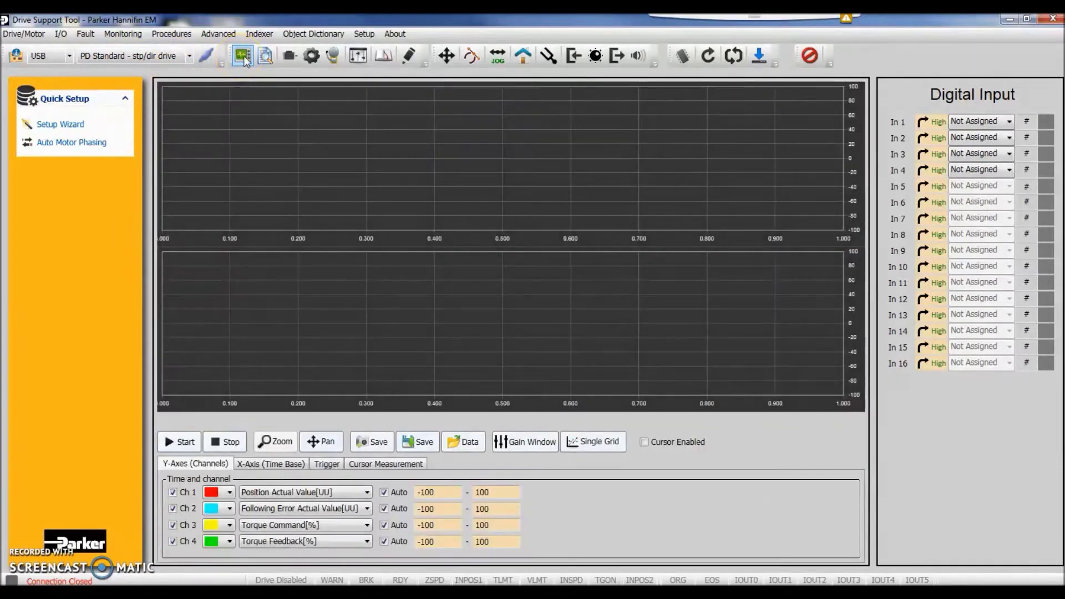
click(265, 56)
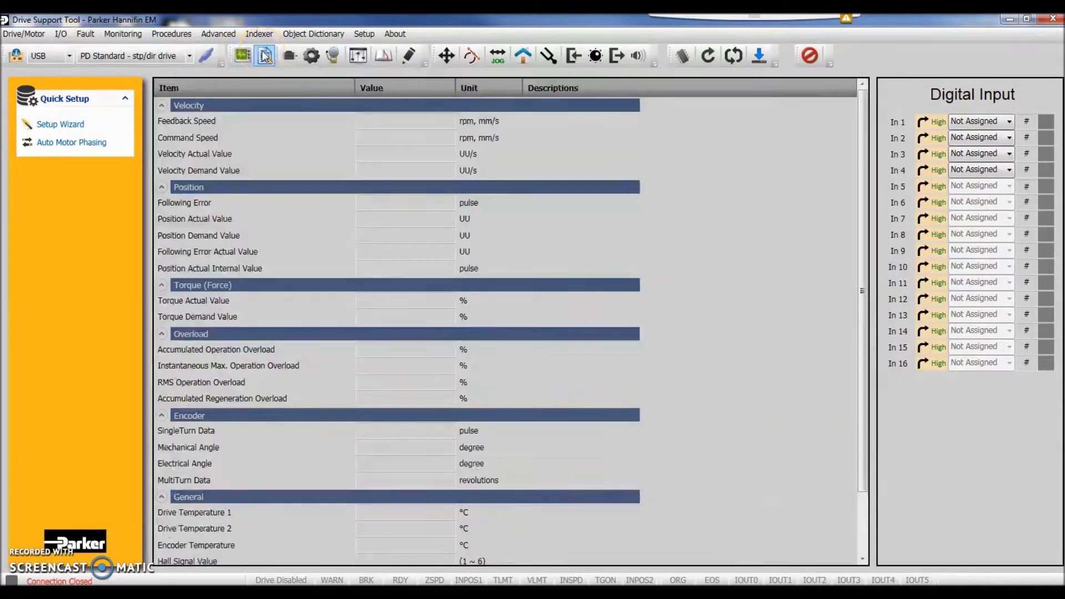
click(289, 57)
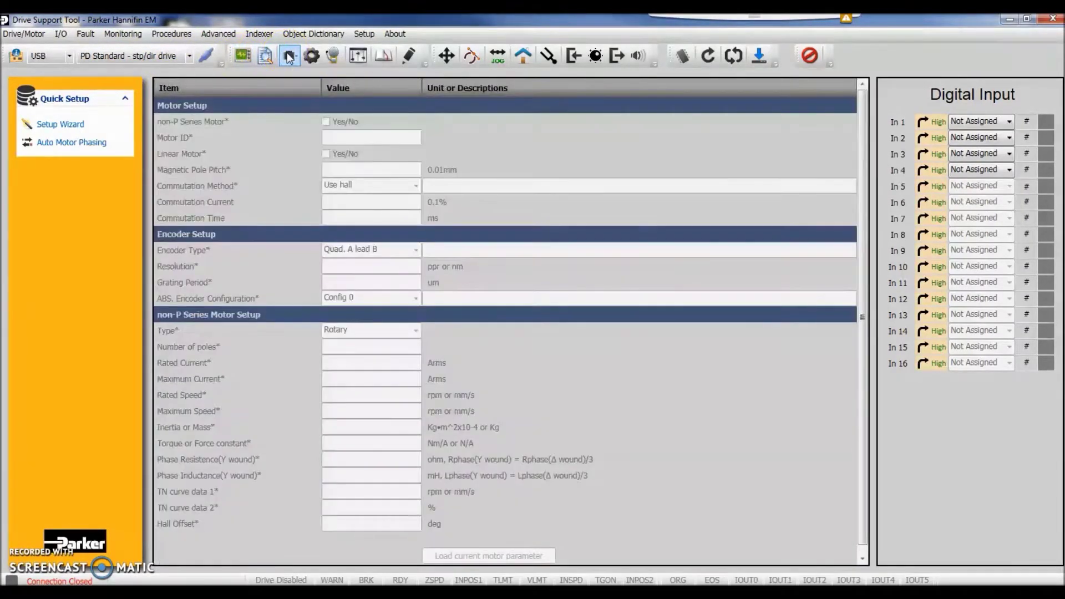
click(313, 57)
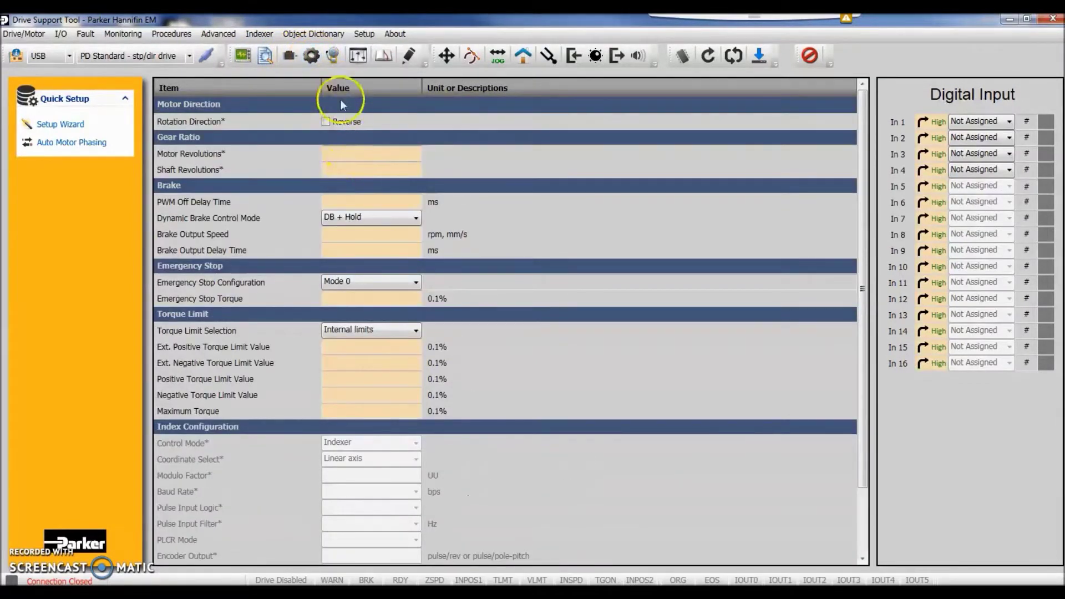
click(335, 57)
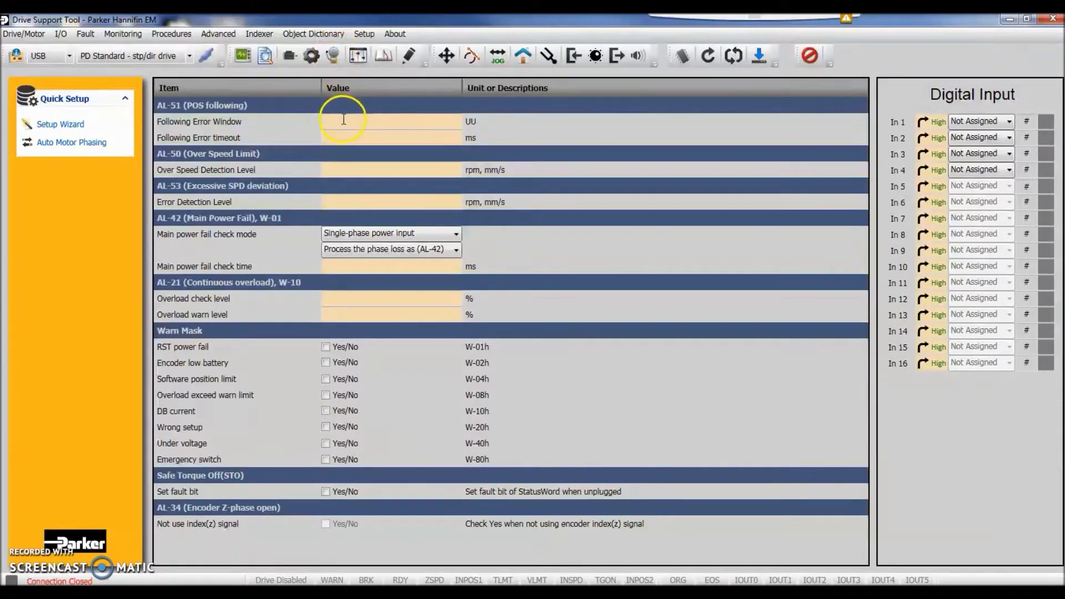
click(358, 56)
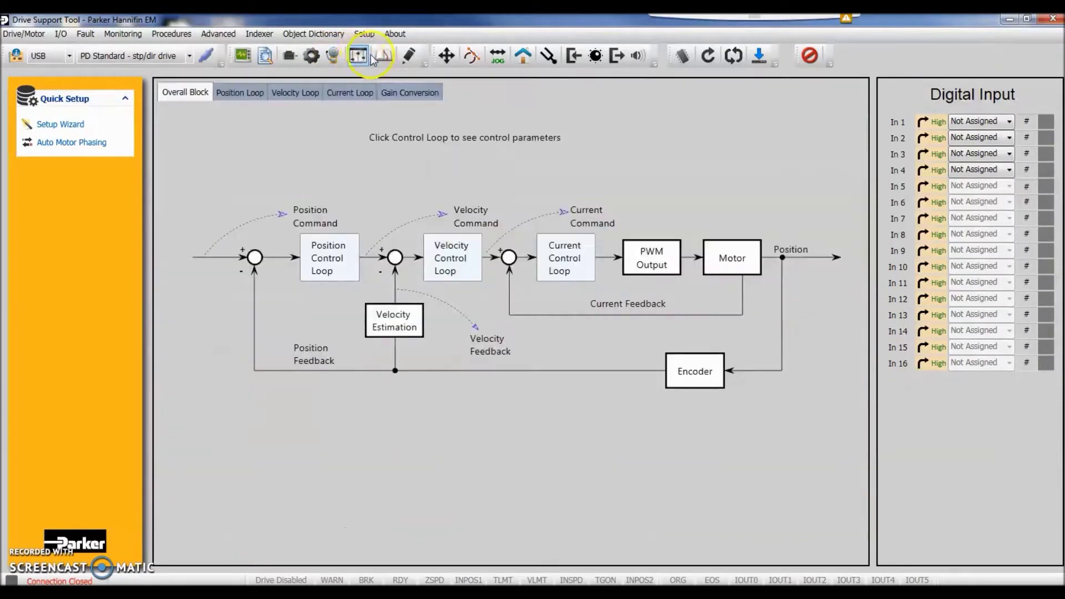
click(383, 55)
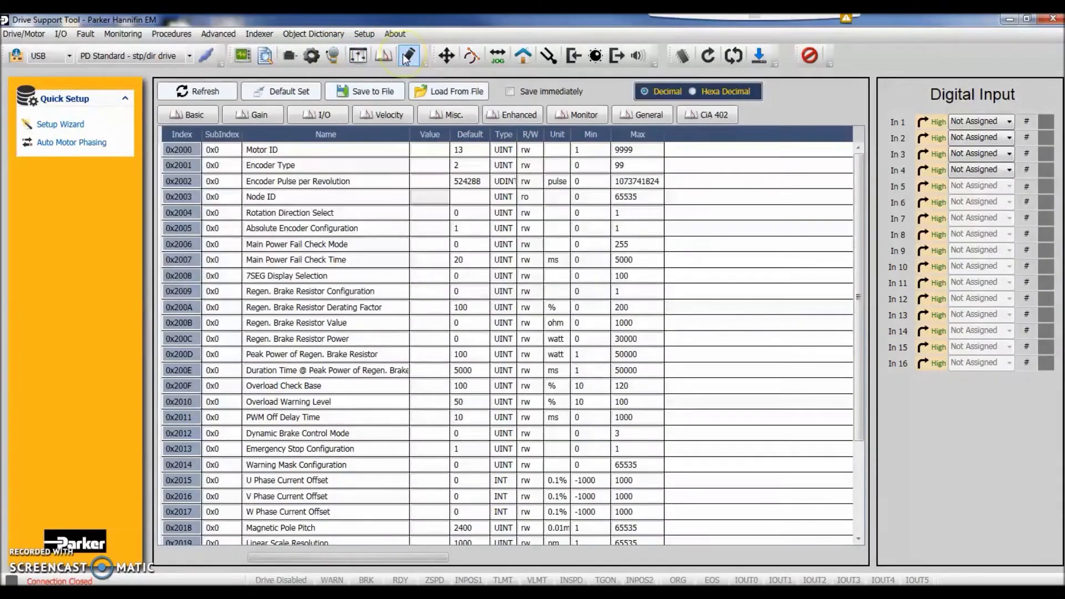
click(408, 55)
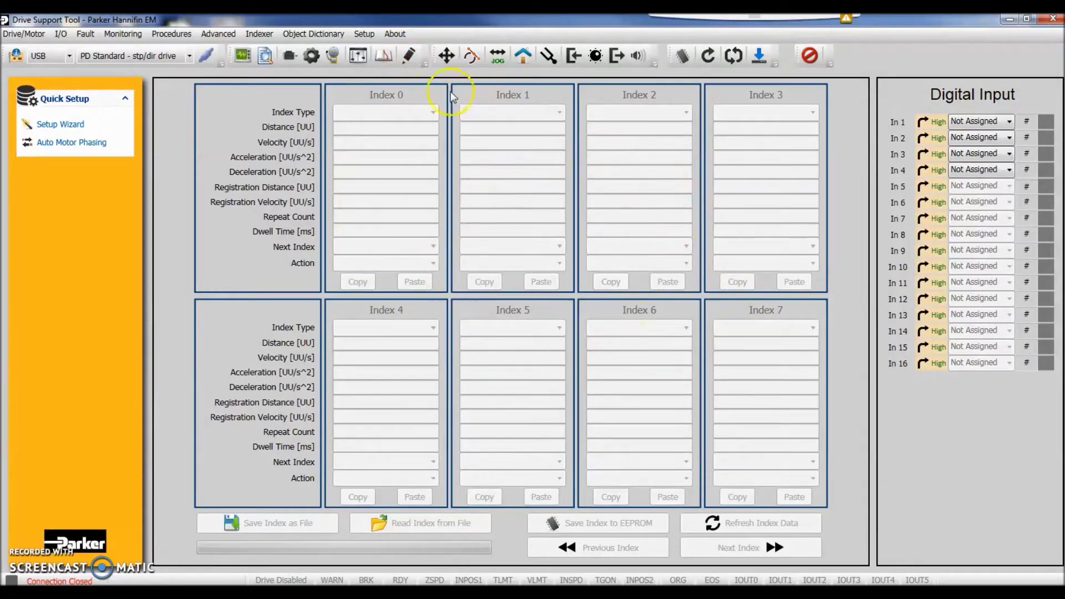
click(447, 56)
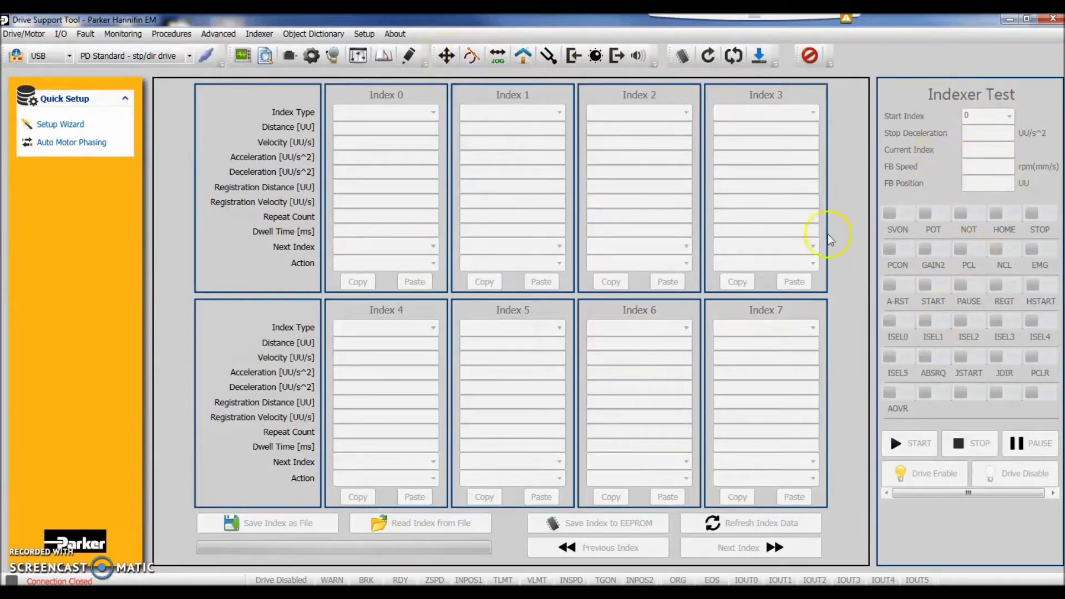
Step: Step through the PTP Move, Jog, Homing, Auto Tuning, Digital/Analog Input, Digital Output and Analog Monitor panels
click(471, 55)
click(501, 58)
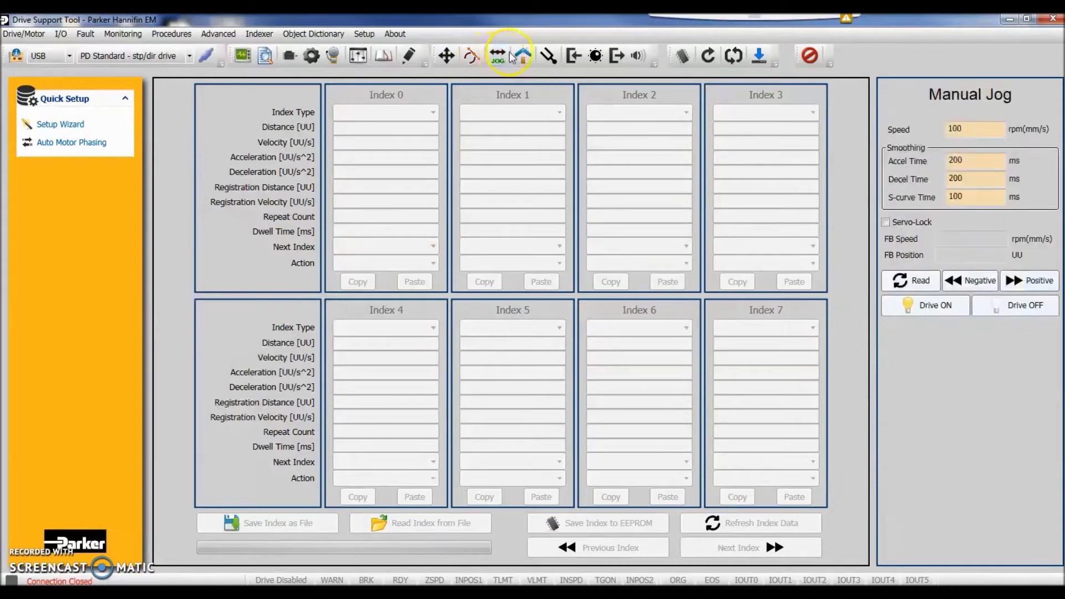
click(523, 56)
click(549, 56)
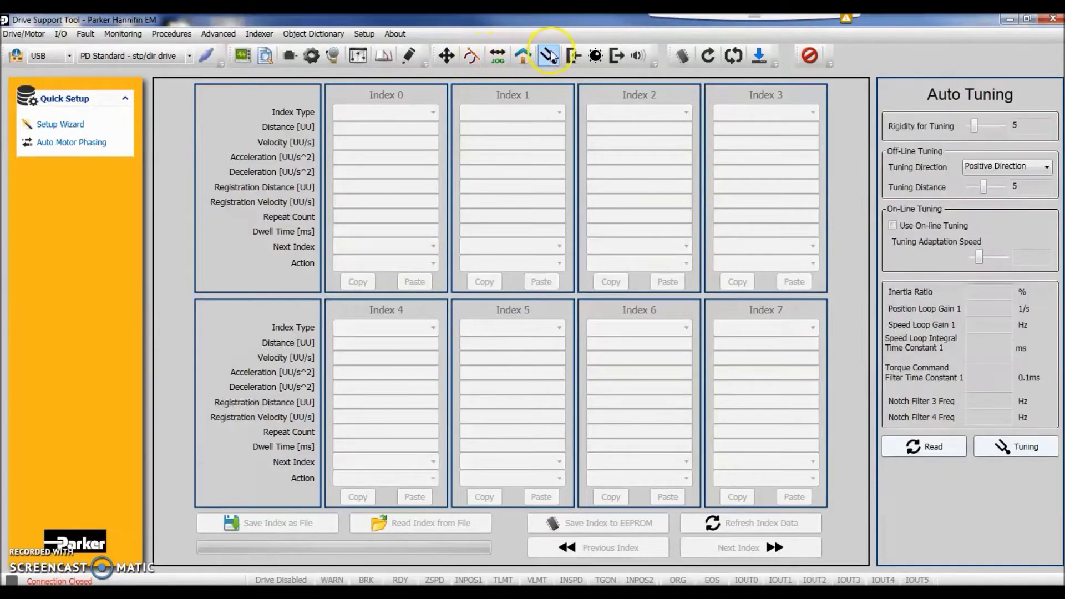
click(595, 55)
click(614, 55)
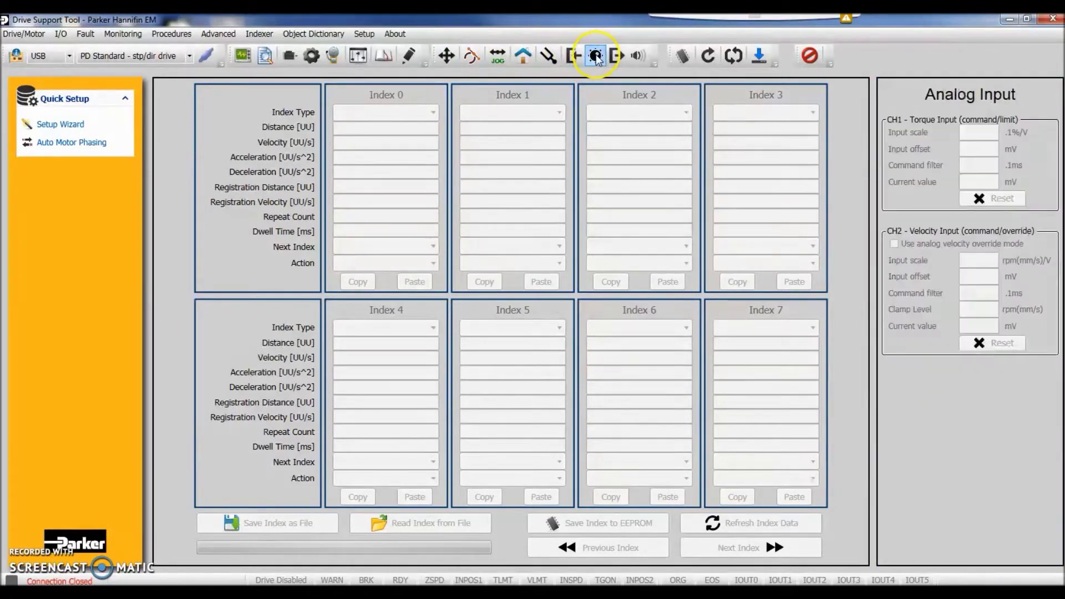
click(617, 56)
click(637, 56)
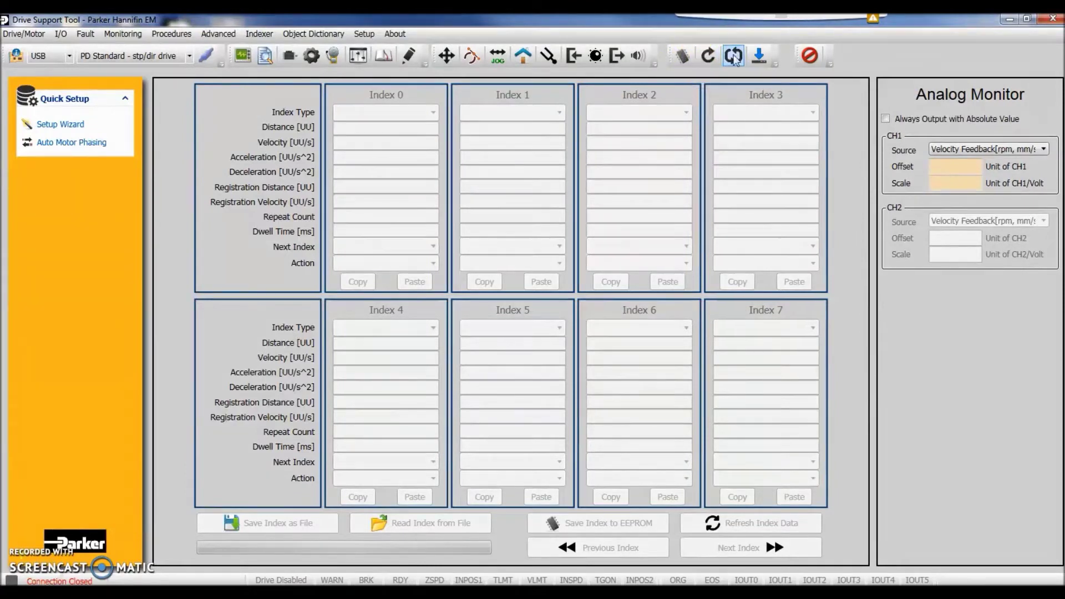
Step: Start the Setup Wizard on-line over USB and read the PD-04P drive's parameters into it
click(68, 126)
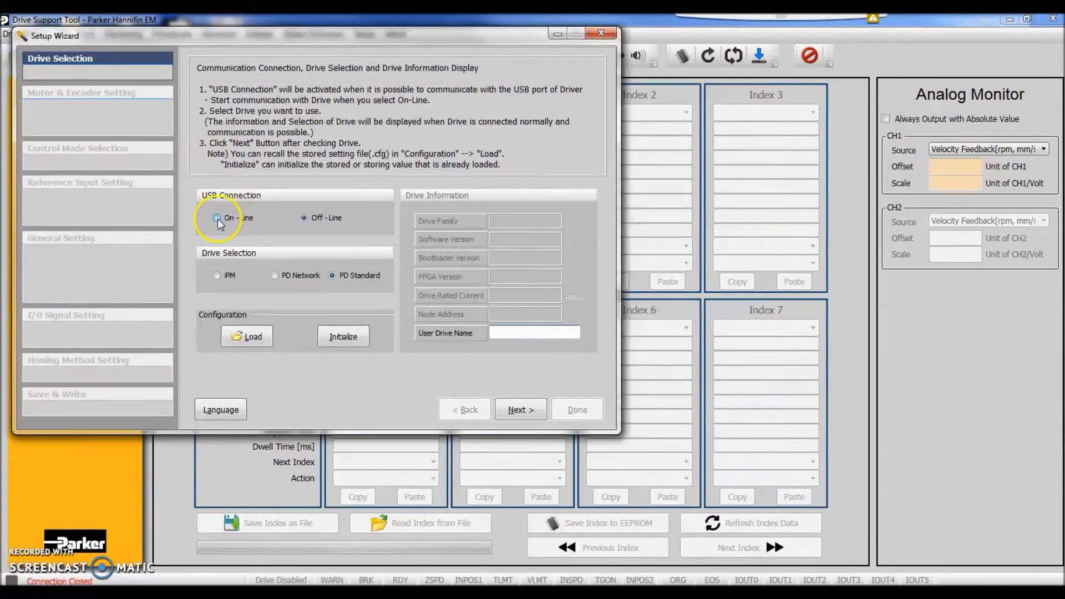
click(217, 218)
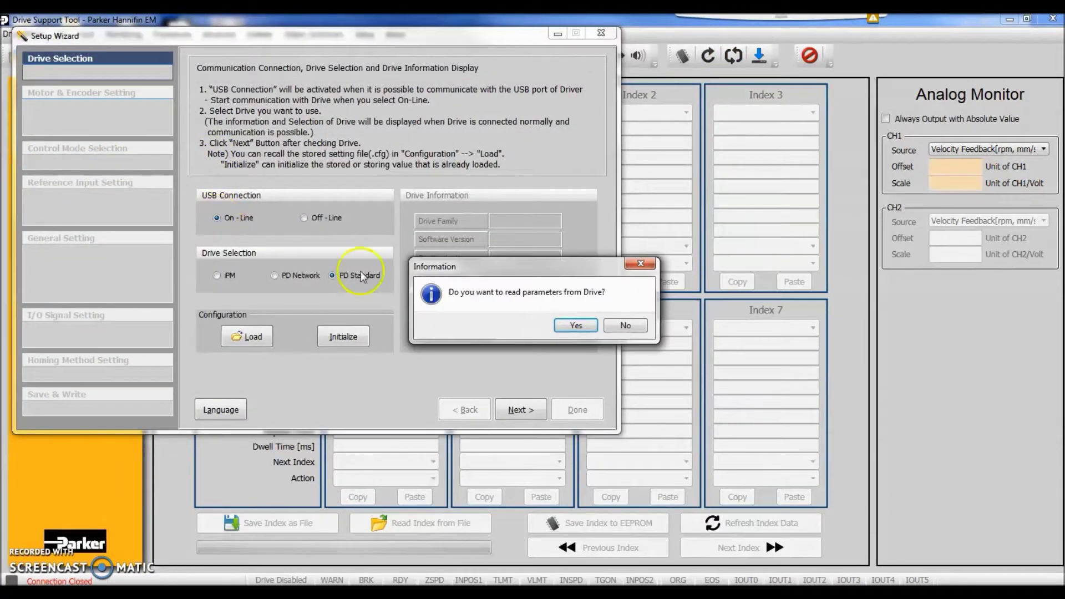
click(570, 327)
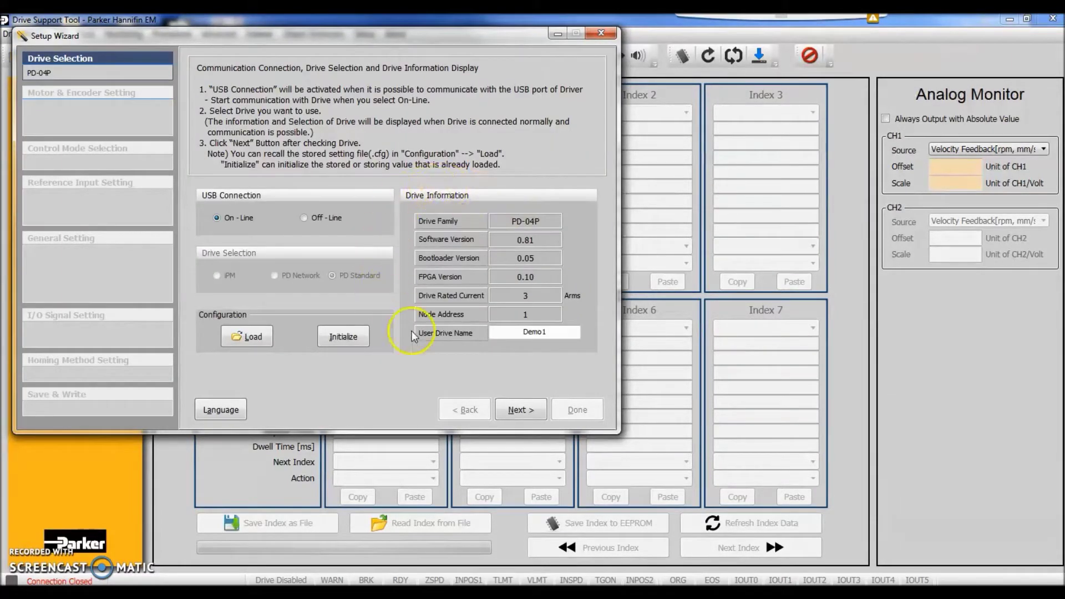
drag(554, 331, 458, 331)
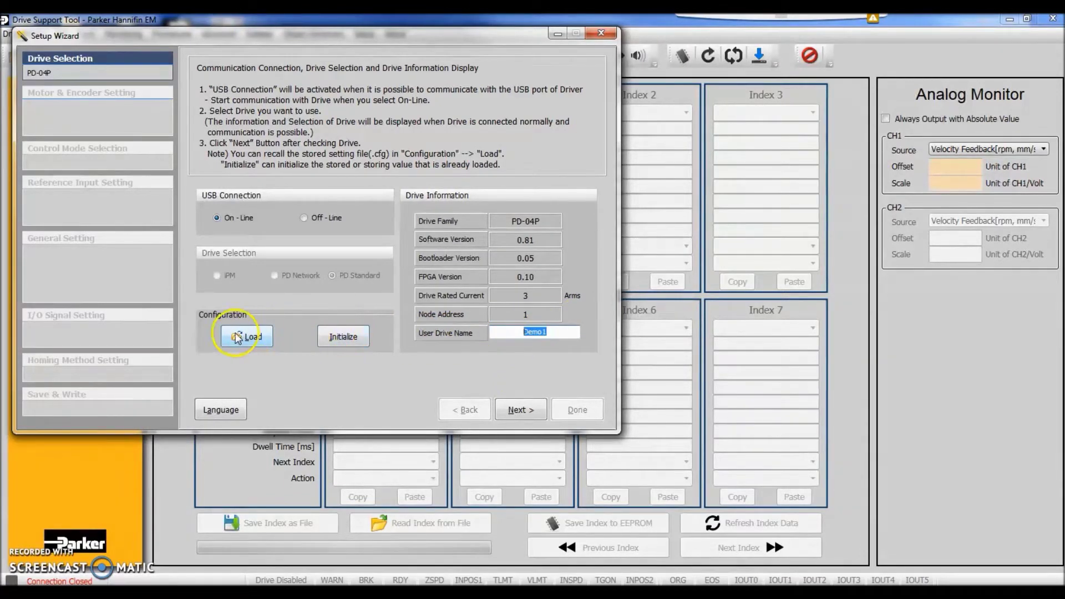
click(522, 412)
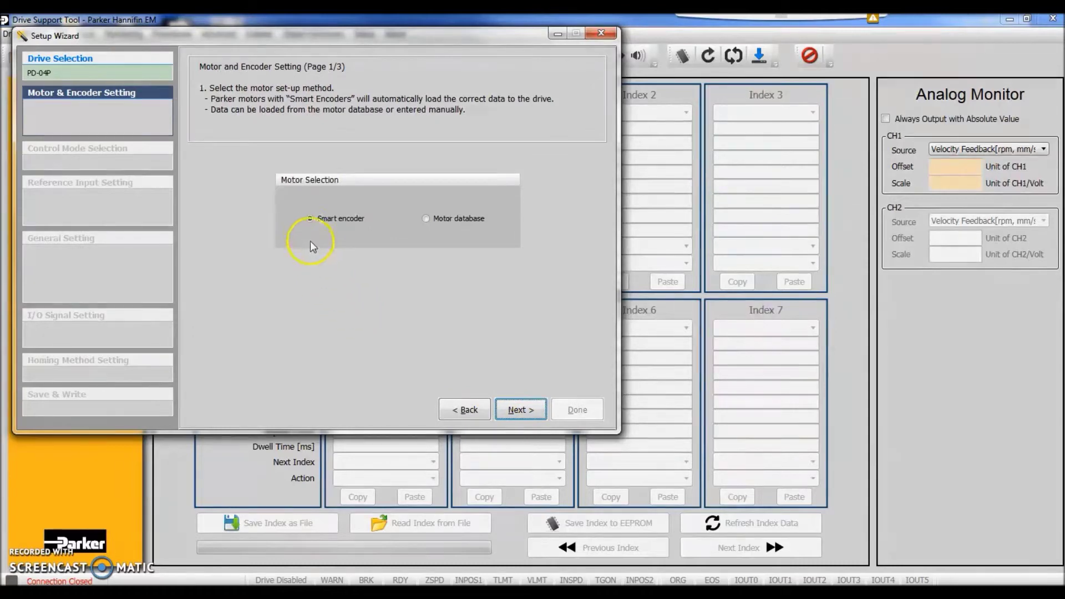
Step: Choose Smart encoder motor setup and accept the Index position / Torque control mode
click(310, 219)
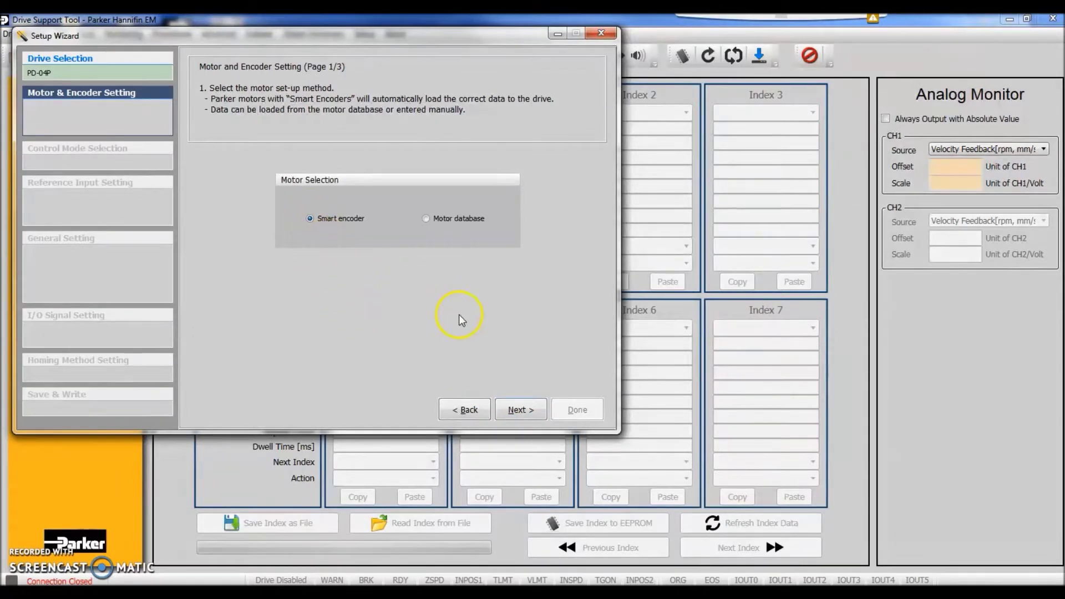
click(520, 410)
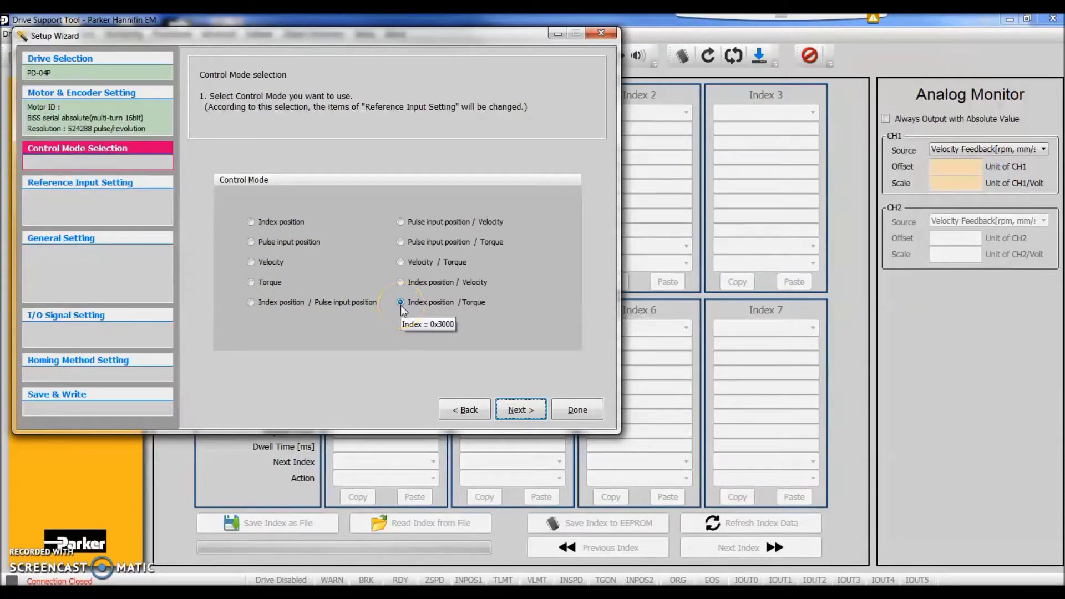
click(522, 410)
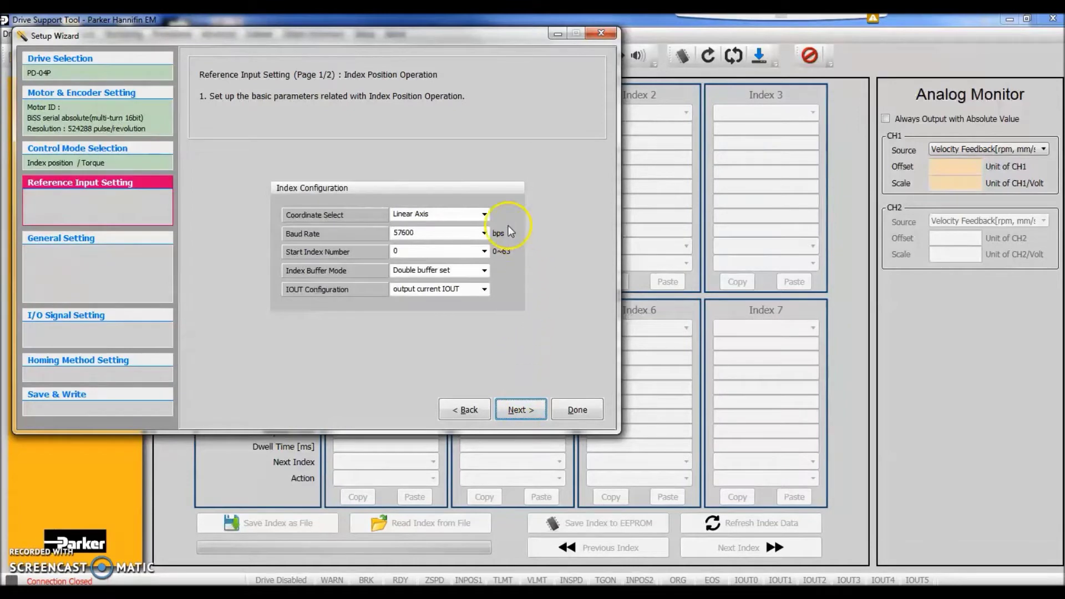
Step: Keep Linear Axis coordinates and start index 0, and leave the torque command scale at 100
click(488, 215)
click(487, 215)
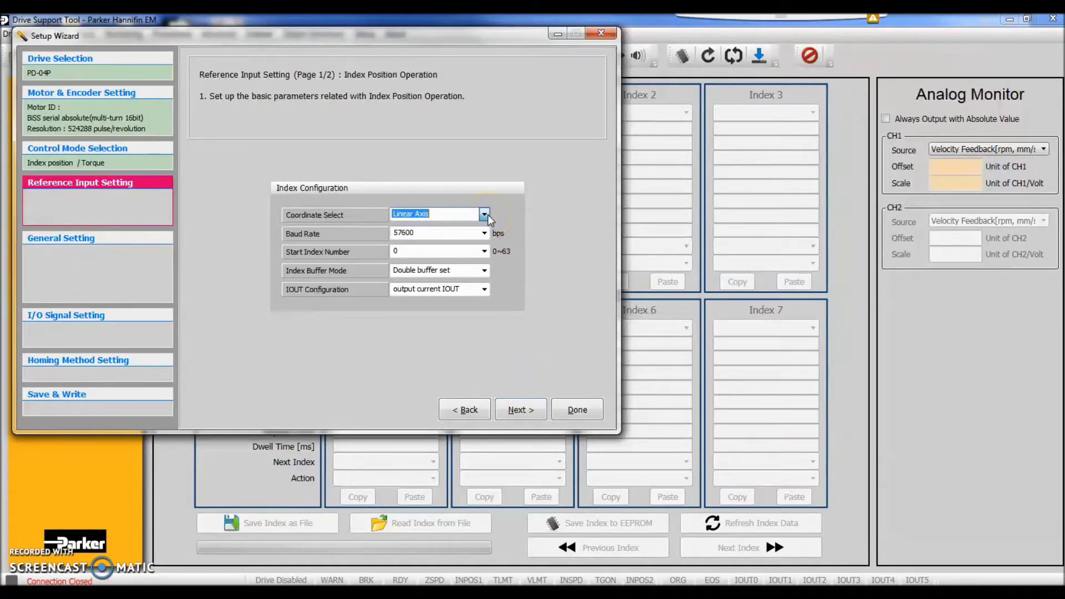
click(484, 252)
click(485, 251)
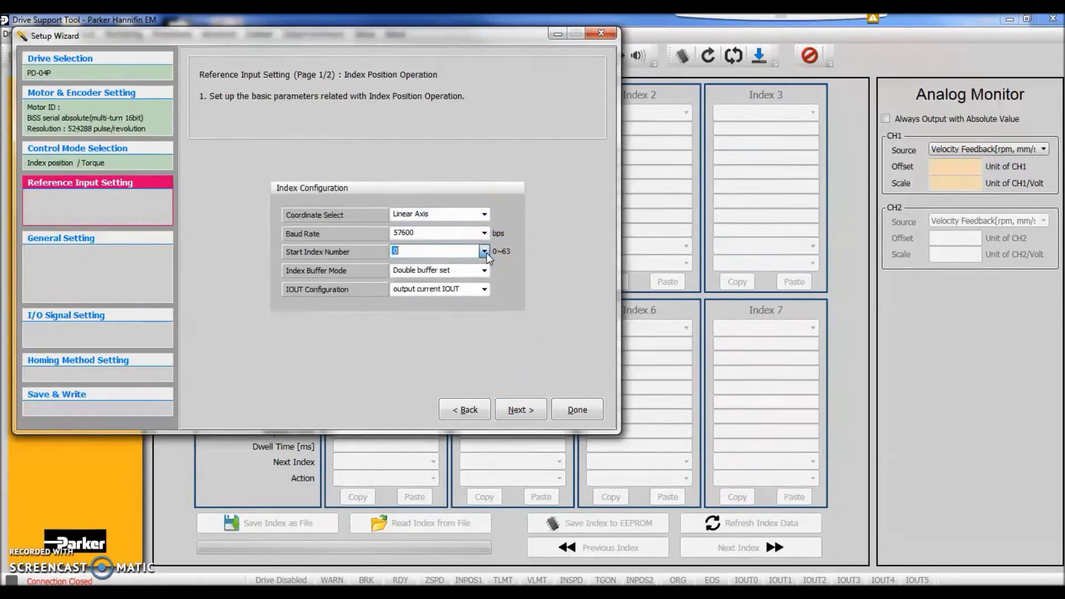
click(520, 410)
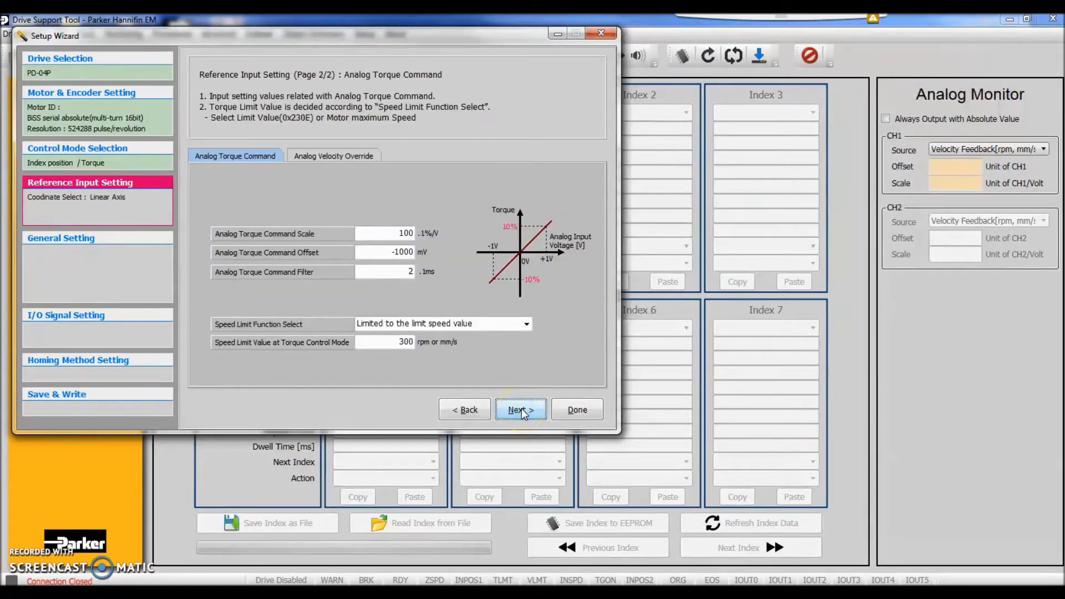
click(384, 230)
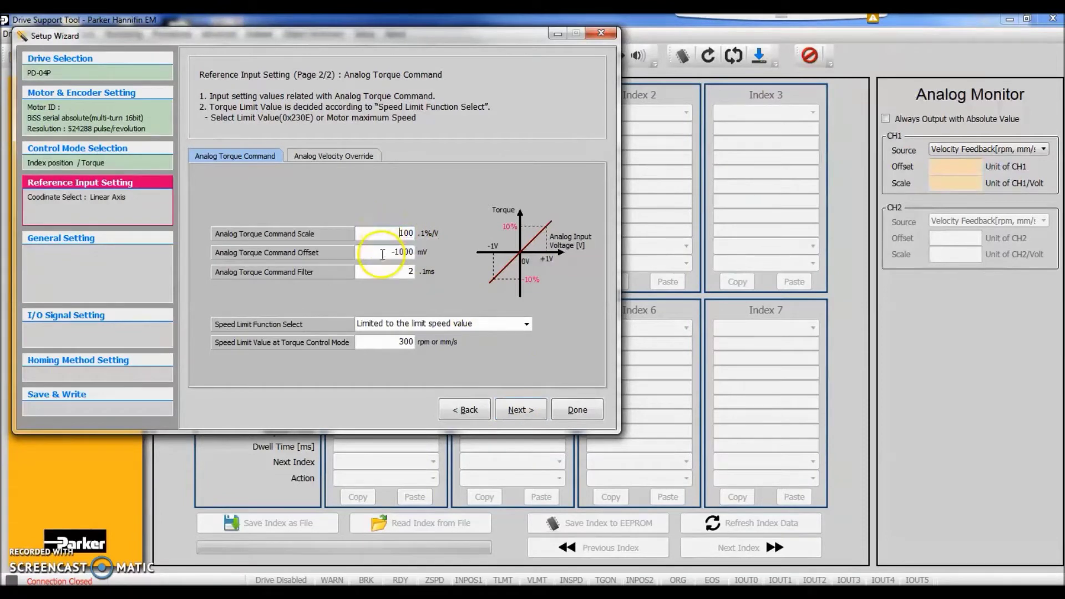
click(382, 254)
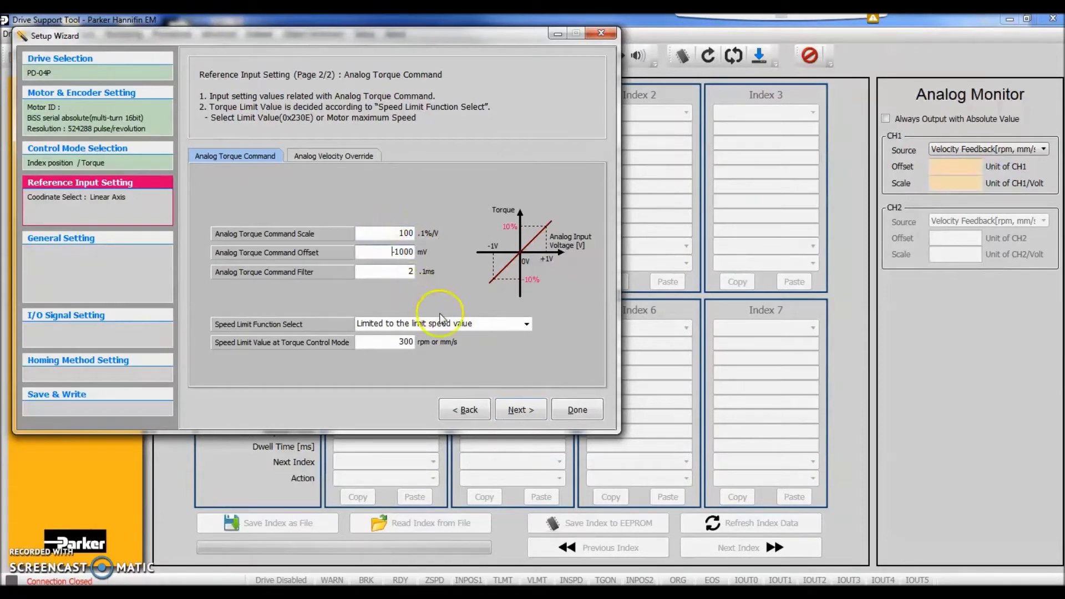
click(516, 412)
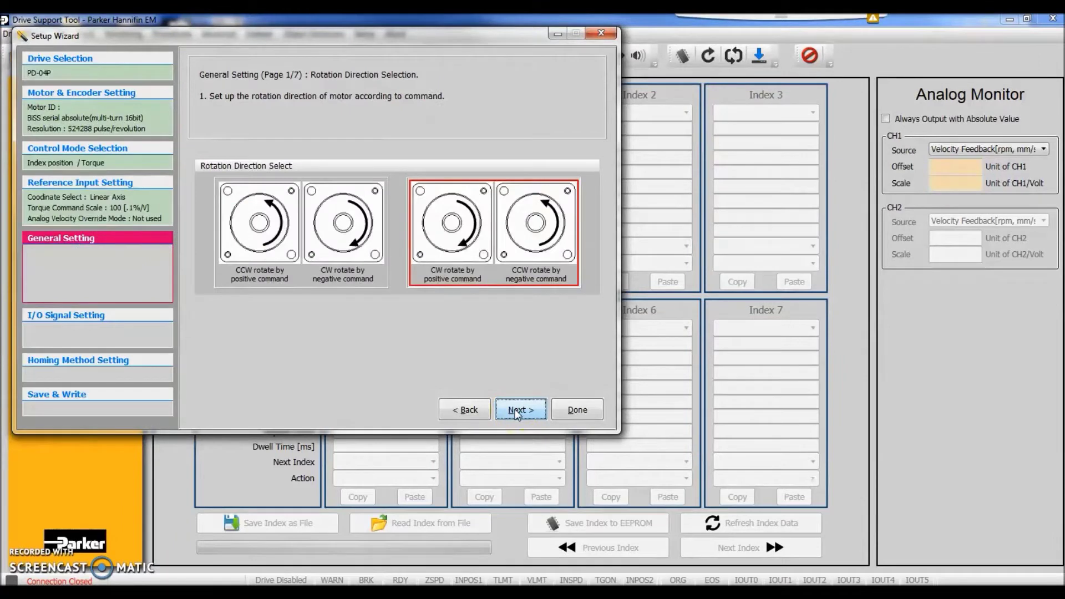
Step: Set the rotation direction to CW by positive command
click(298, 249)
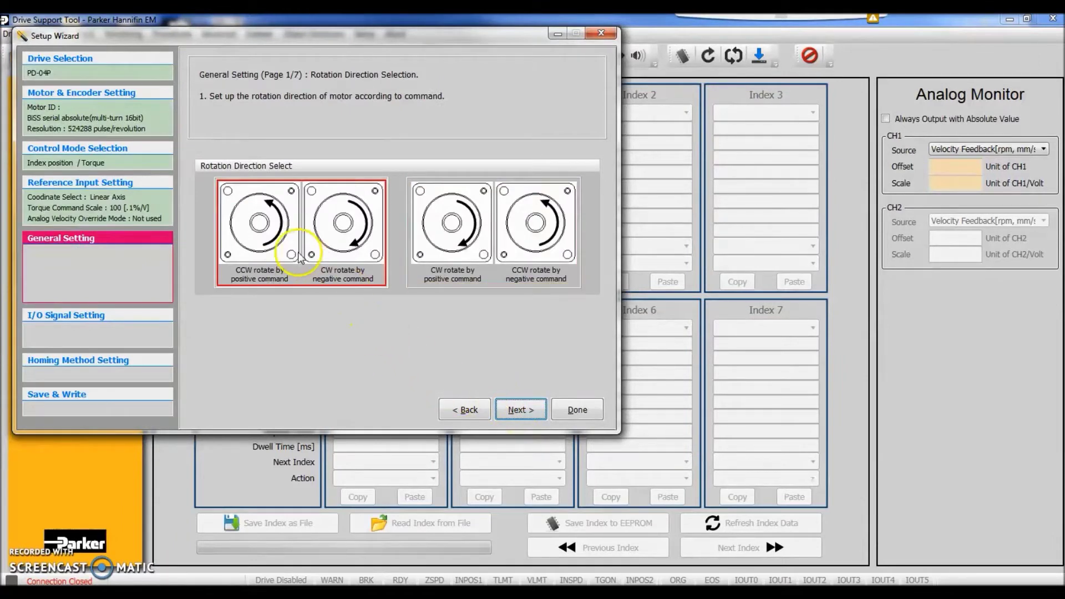
click(499, 250)
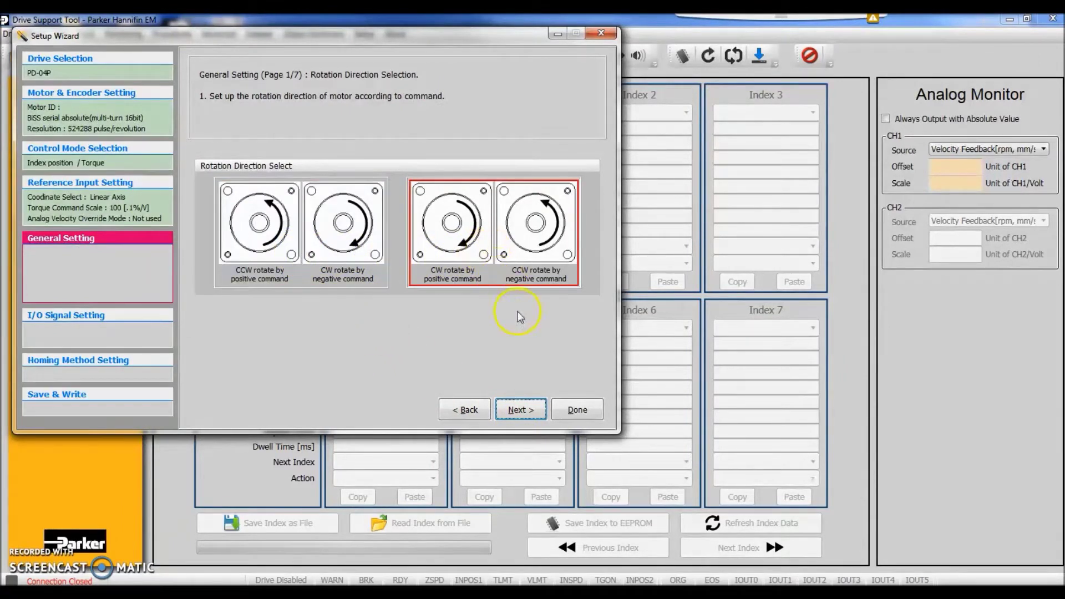
click(522, 411)
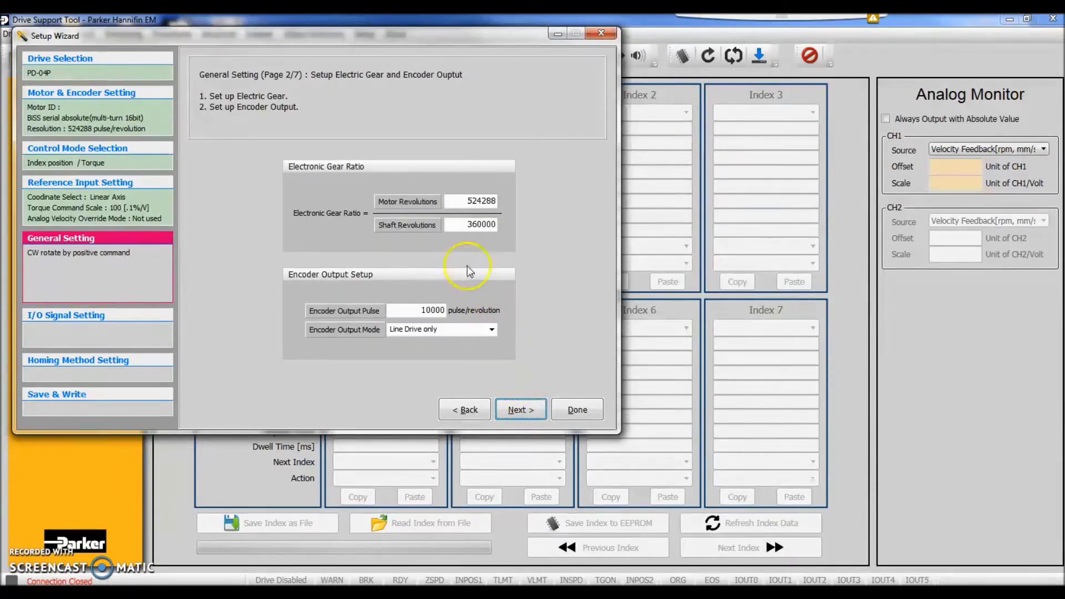
Step: Set the electronic gear ratio to 524288 motor revolutions over 360000 shaft revolutions
double_click(461, 201)
key(BackSpace)
text(524288)
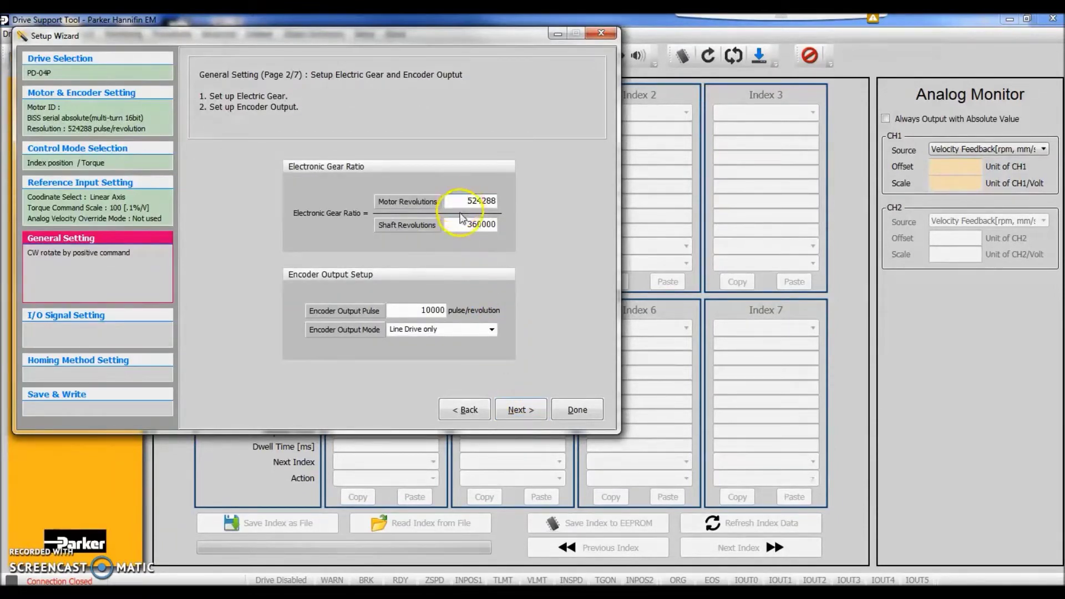
click(458, 225)
click(521, 410)
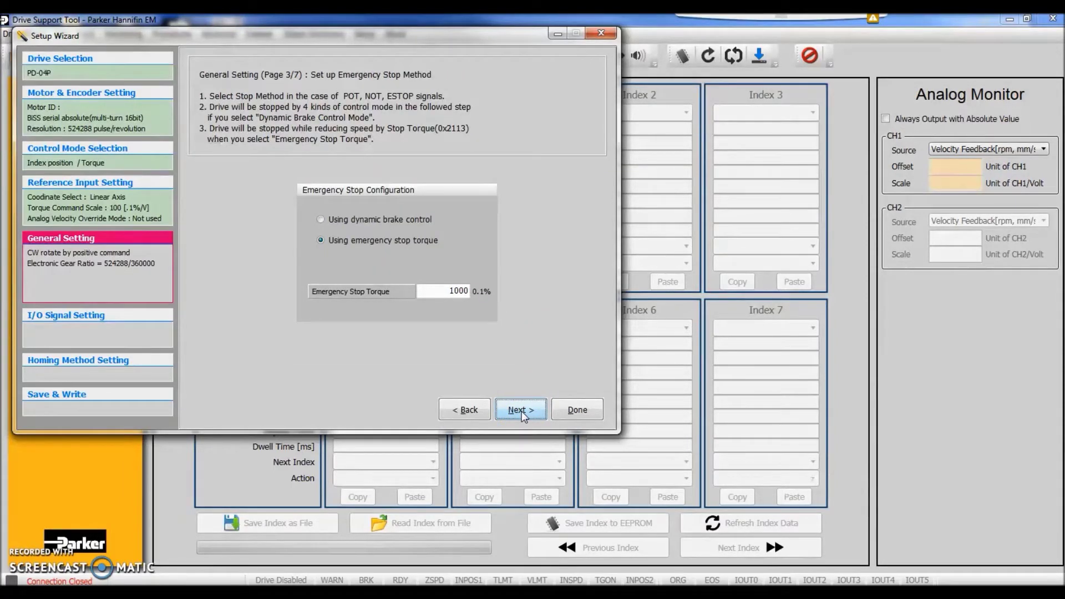
Step: Accept the emergency stop, dynamic brake, brake output, 3000 torque limit and in-position settings unchanged
click(521, 411)
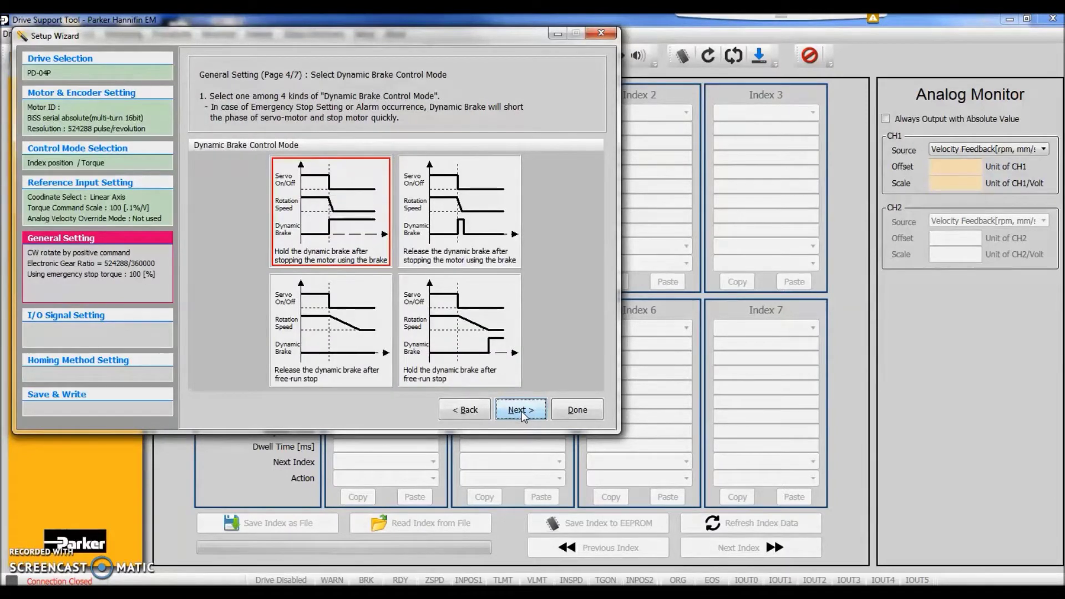
click(522, 411)
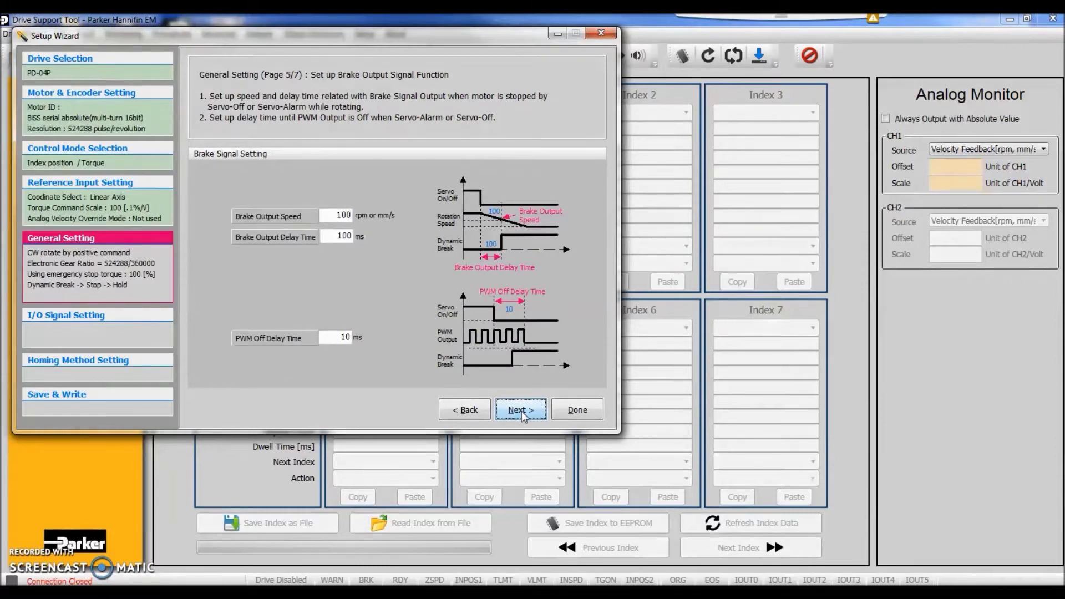
click(521, 411)
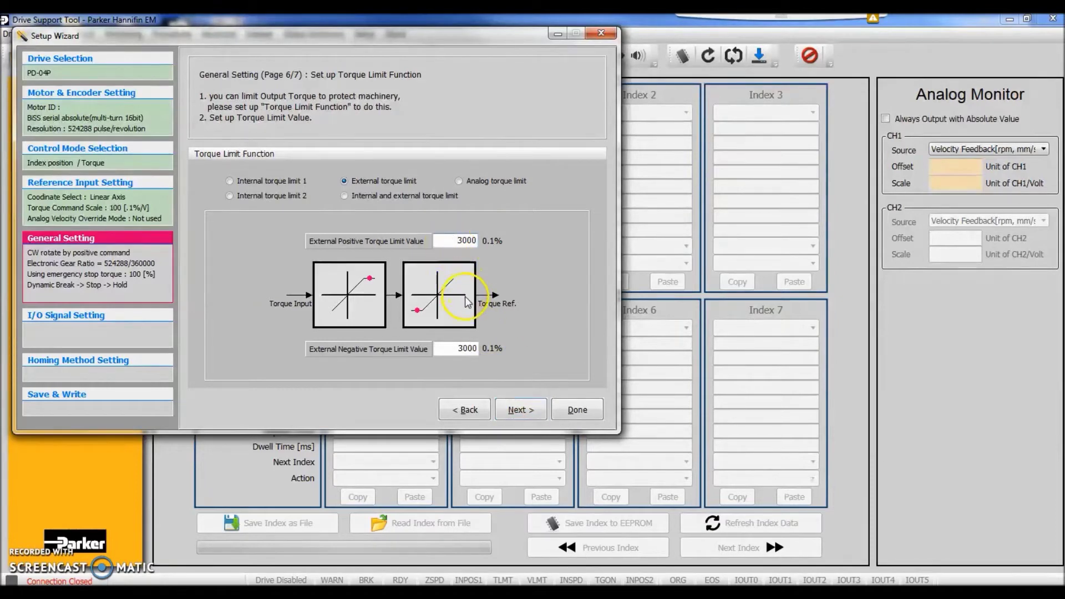
click(513, 414)
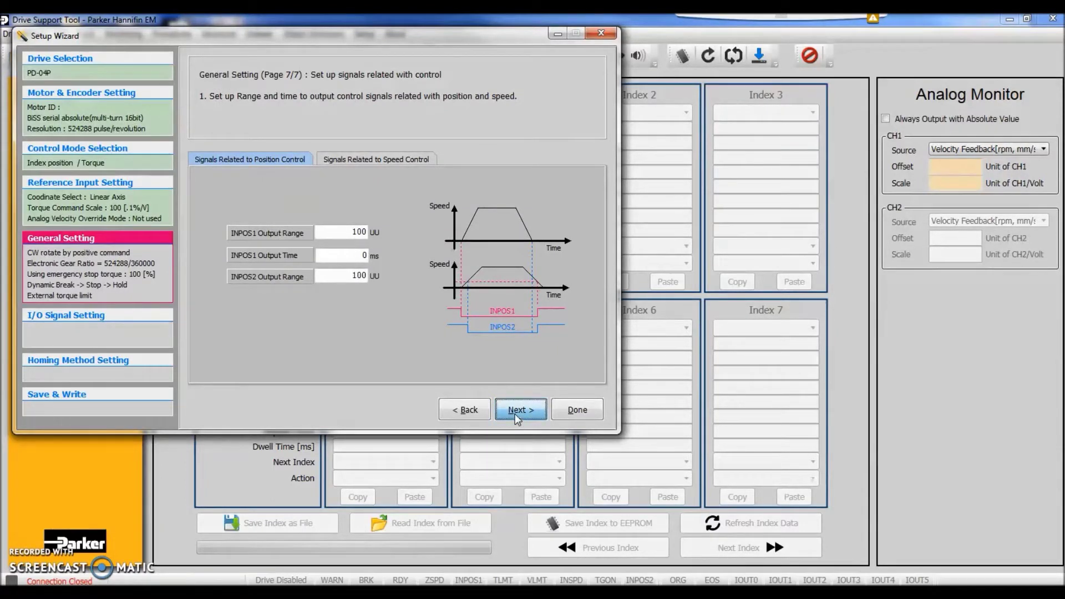
click(515, 414)
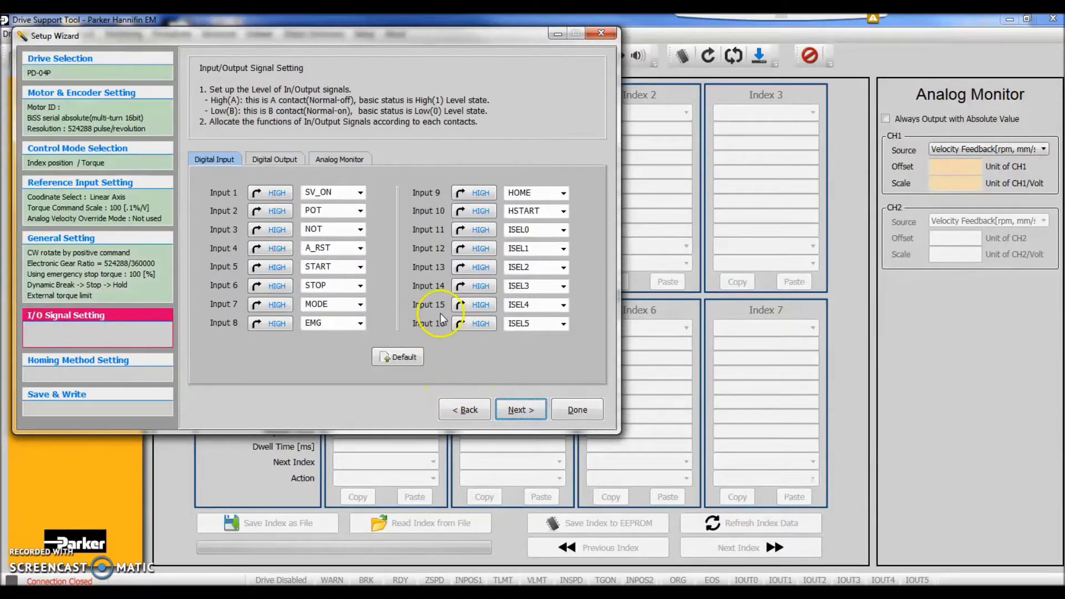
Step: Review Input 1's function list and the Digital Output and Analog Monitor assignments, keeping Input 1 as SV_ON
click(361, 191)
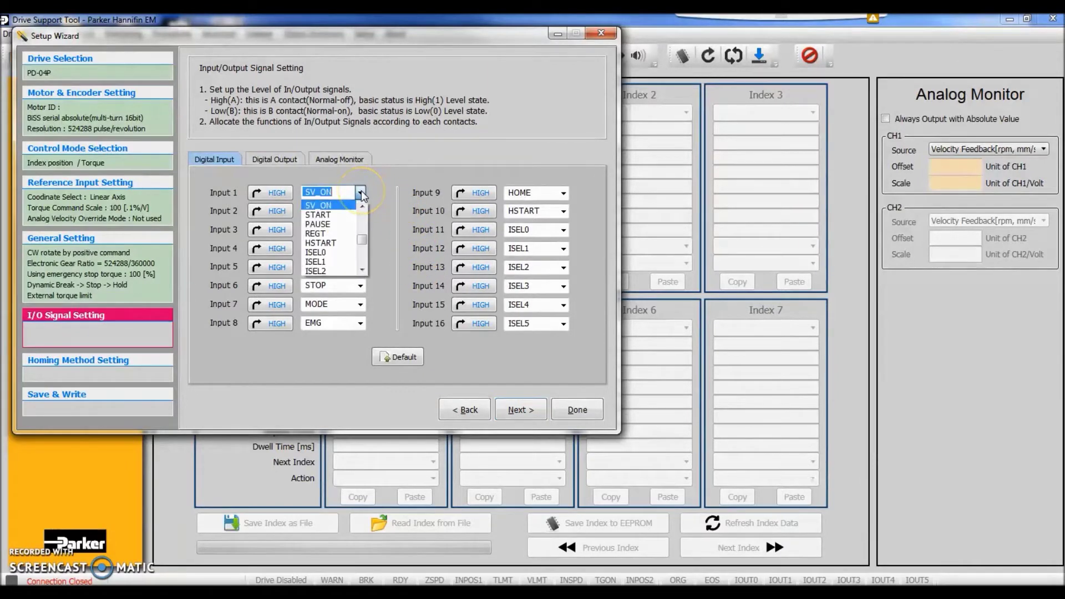
scroll(355, 233, down, 5)
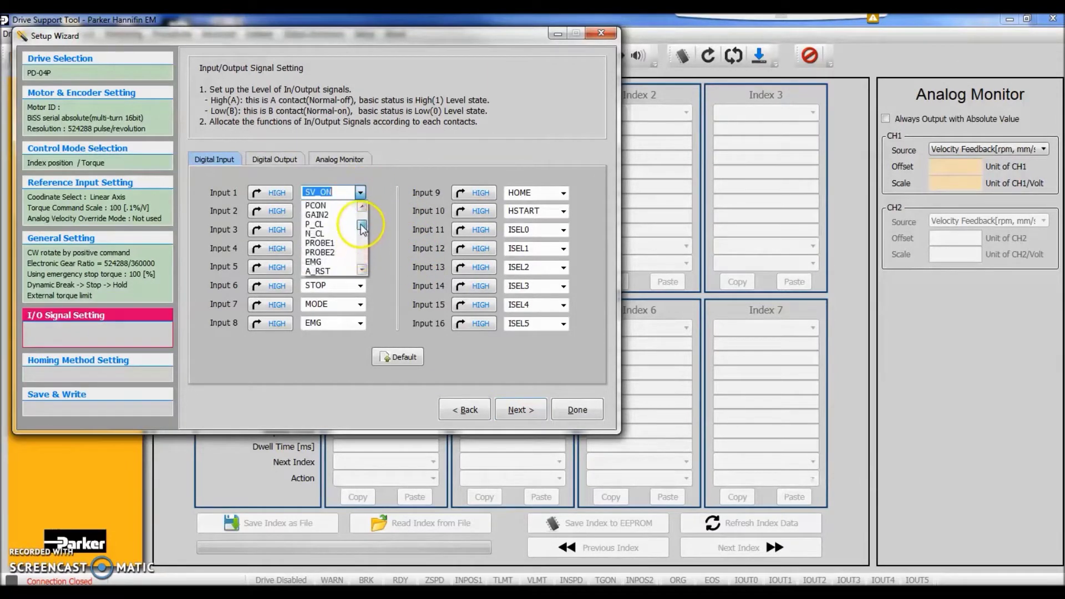
scroll(359, 233, up, 5)
scroll(358, 244, down, 4)
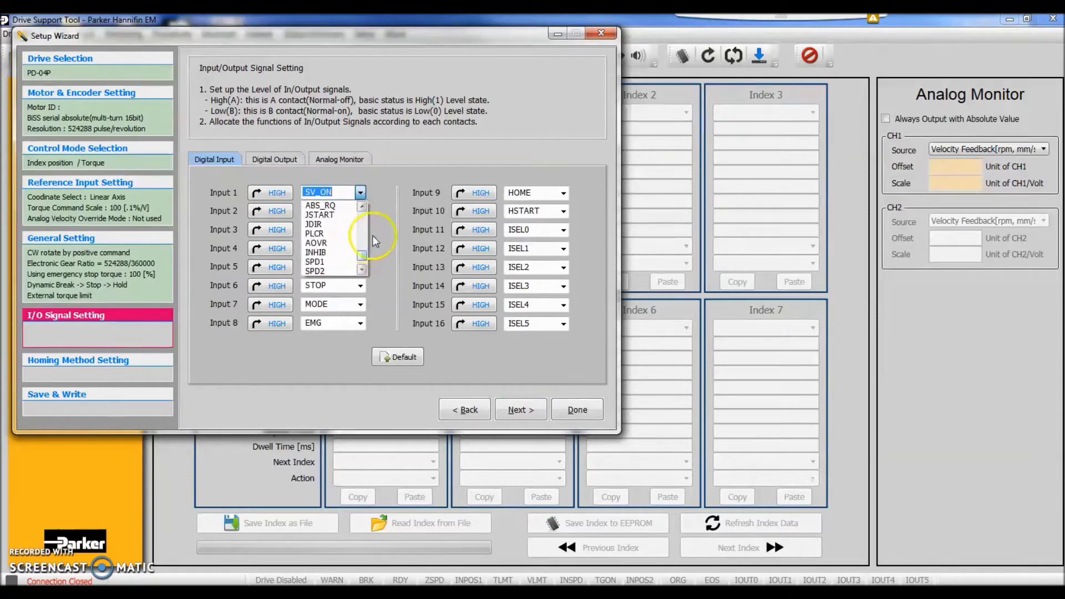
click(374, 233)
click(274, 158)
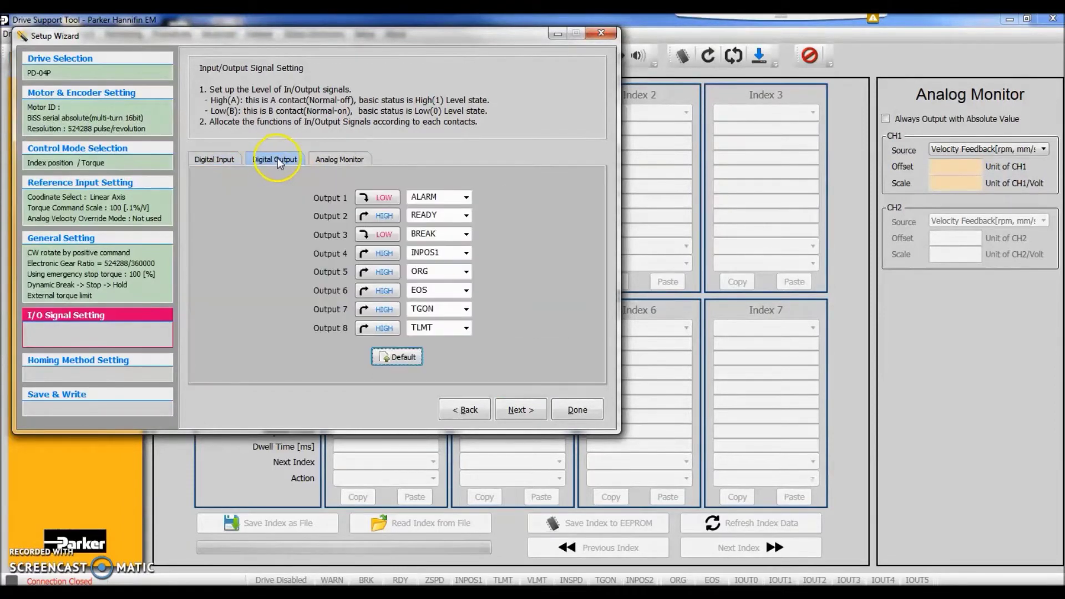
click(339, 159)
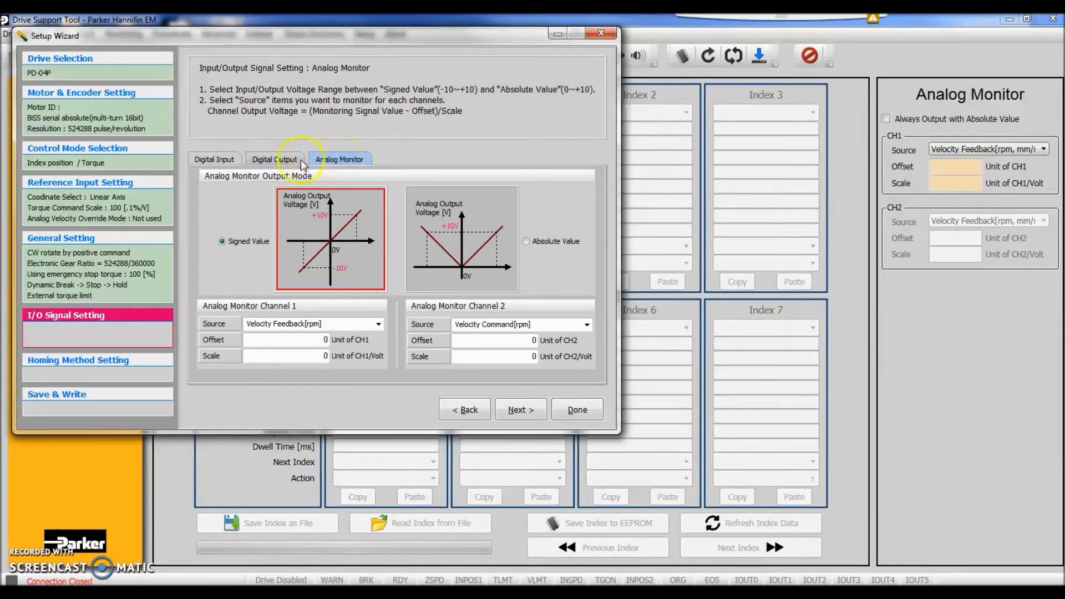
click(231, 158)
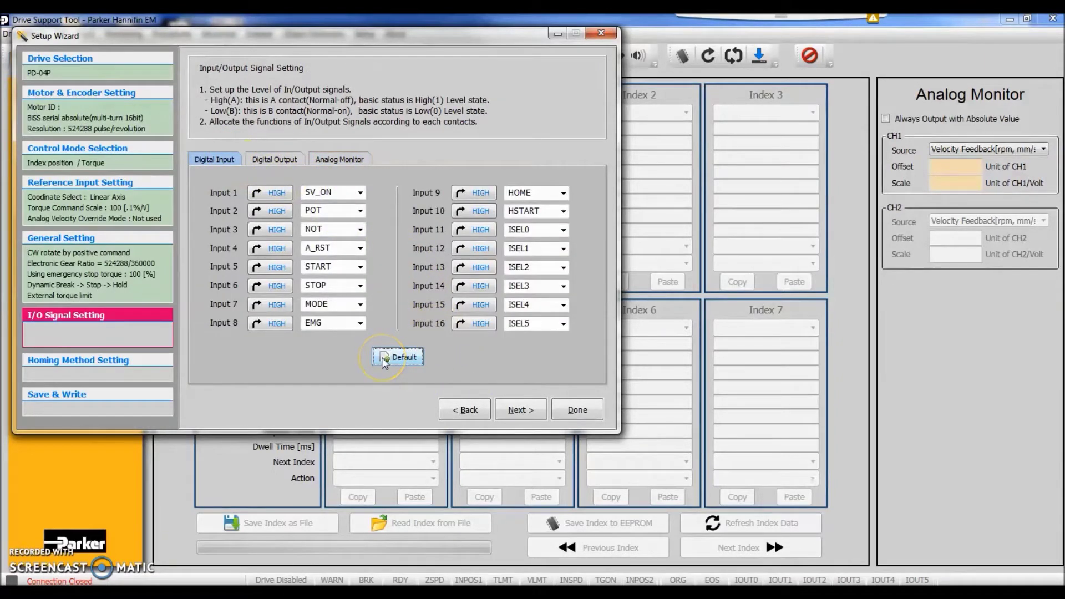
click(519, 410)
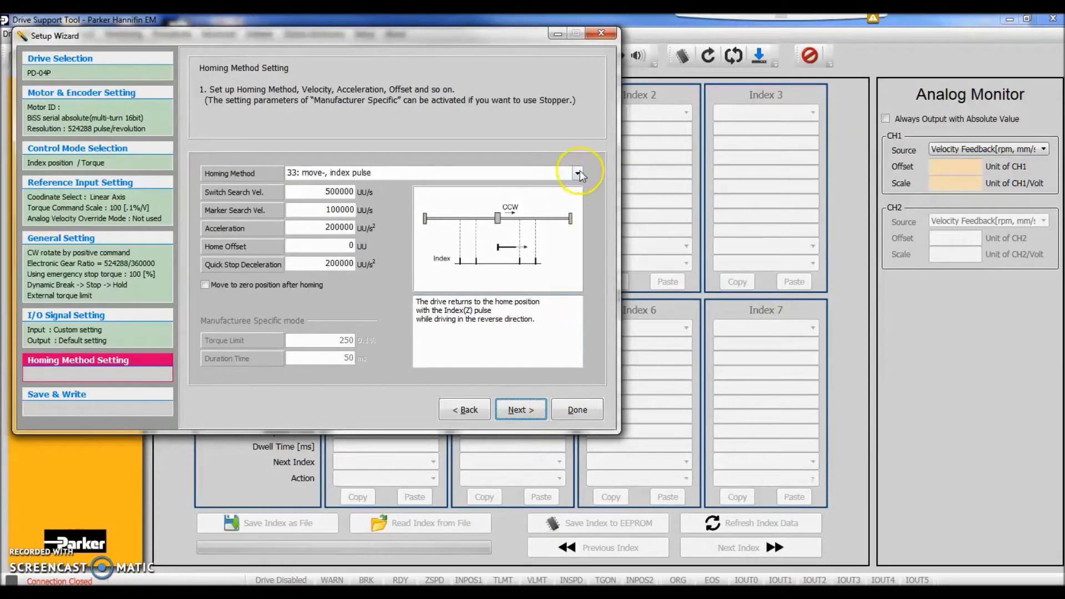
click(578, 172)
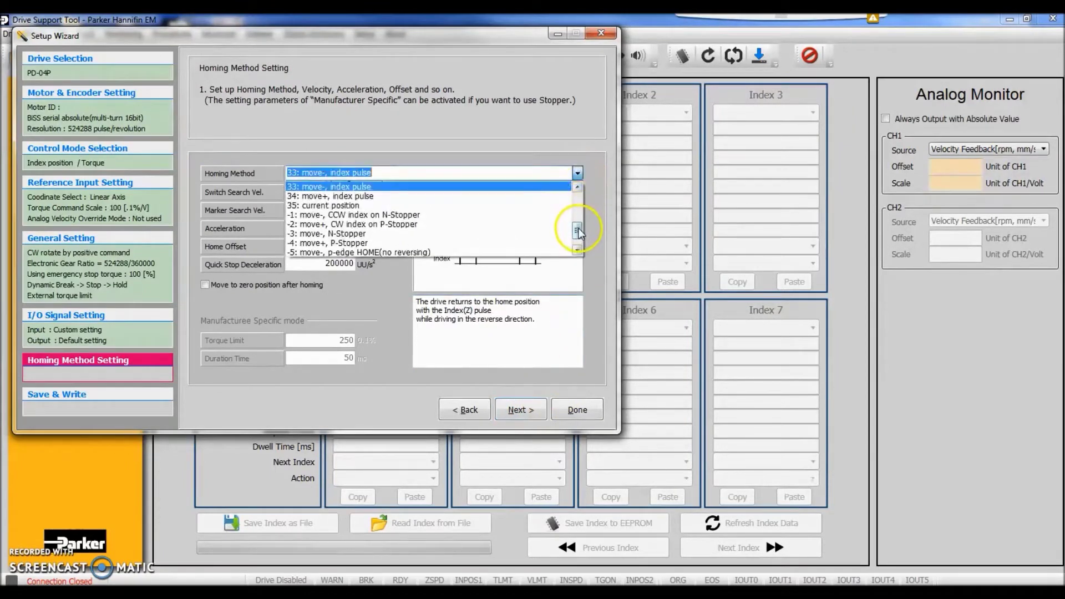
drag(578, 231, 578, 214)
click(487, 221)
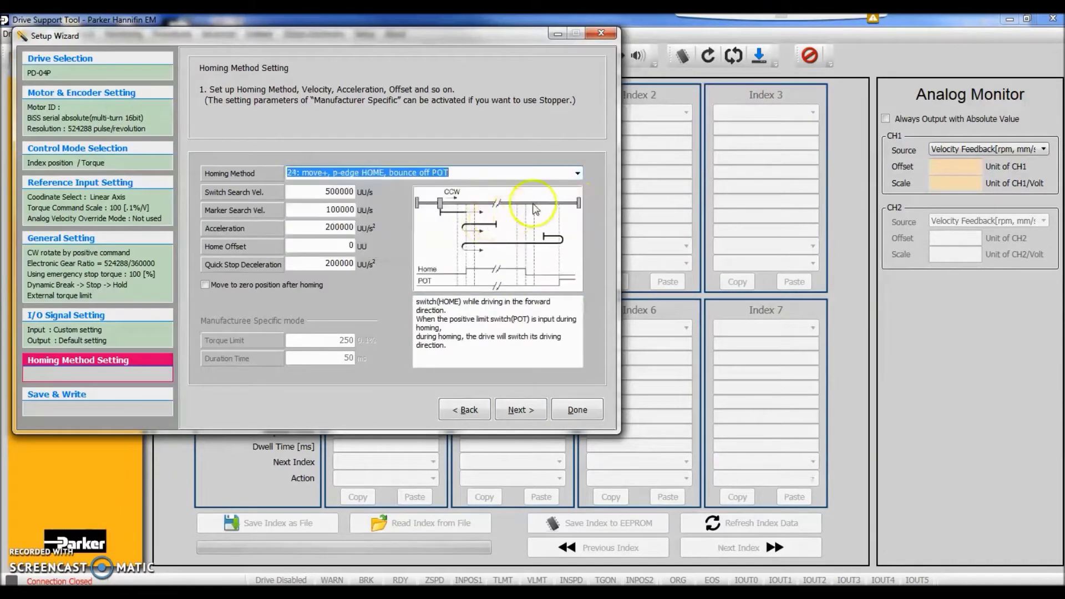
click(578, 173)
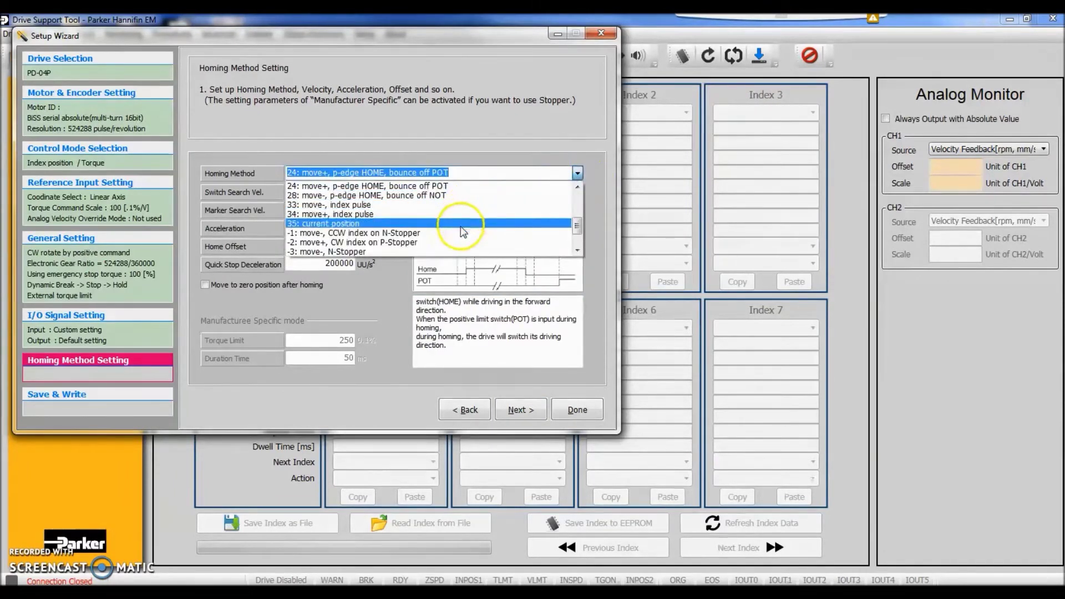
click(462, 233)
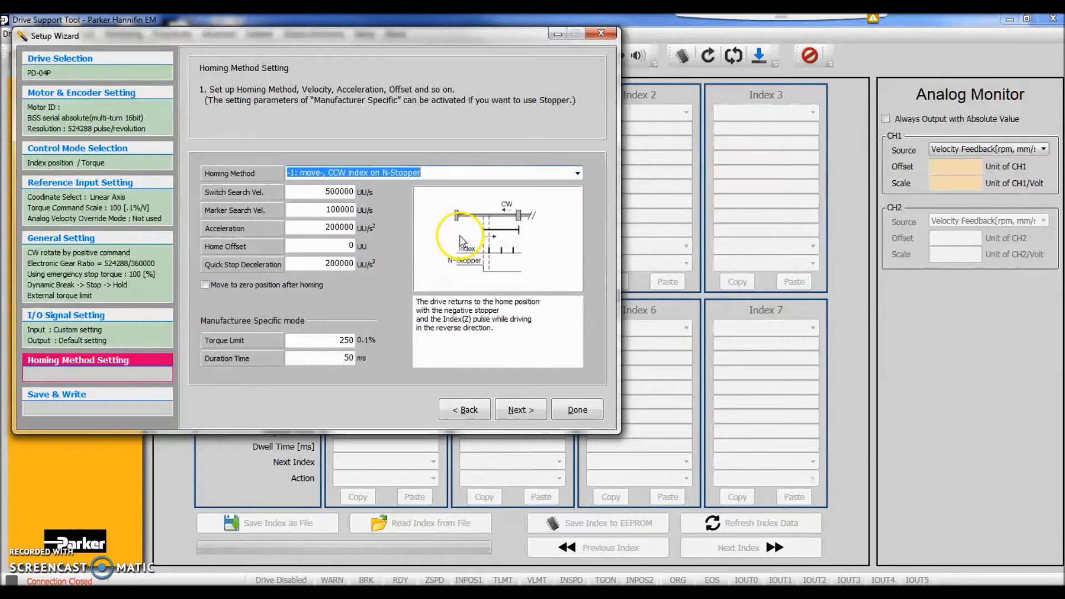
click(576, 174)
scroll(473, 202, up, 3)
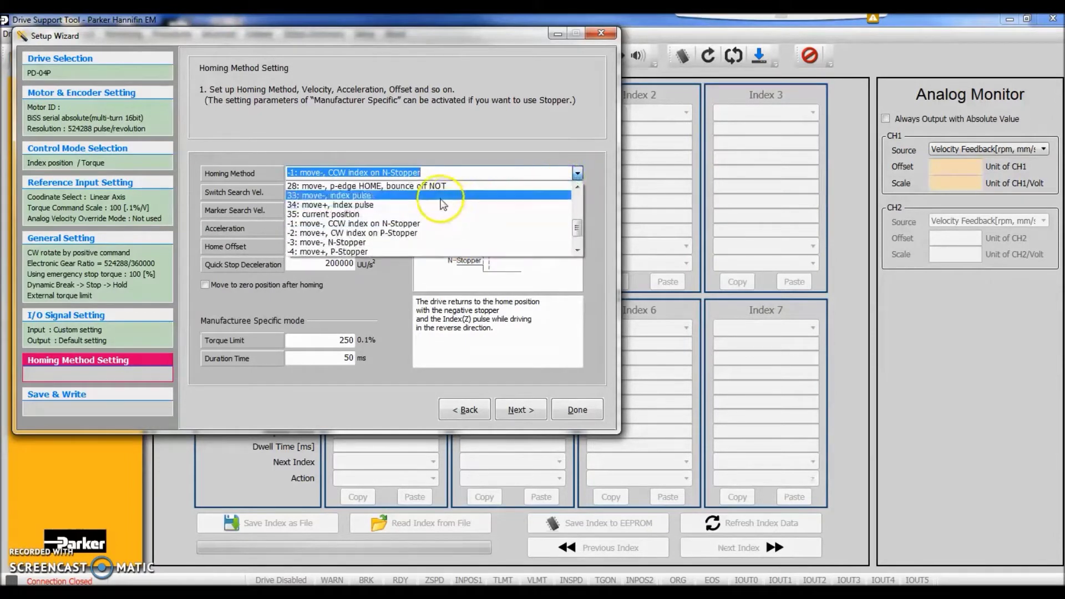
click(441, 195)
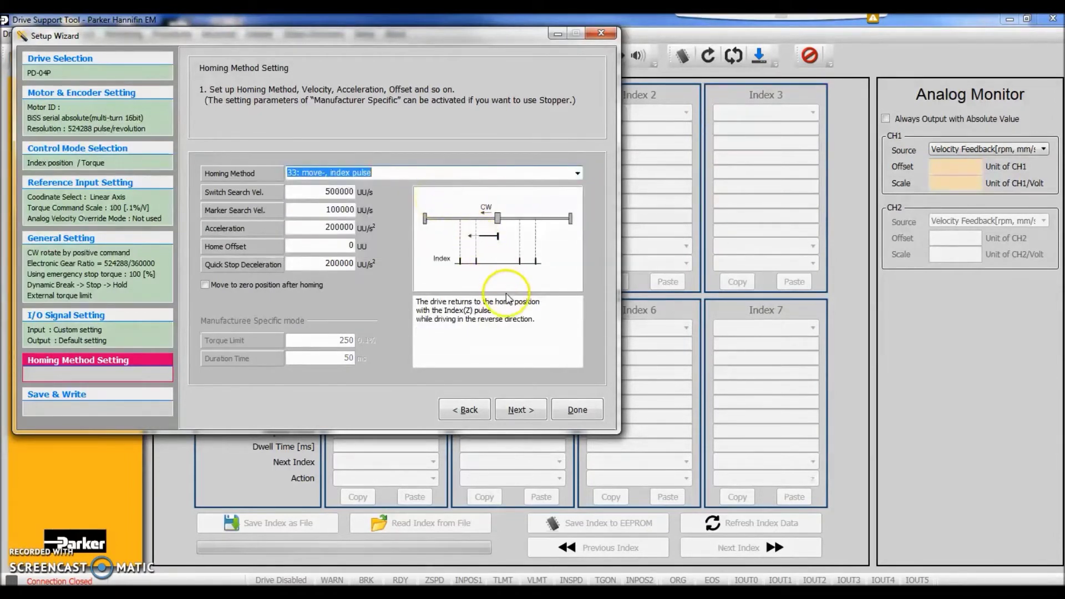
Step: Write the wizard settings to the drive and acknowledge the reset-required notice
click(524, 411)
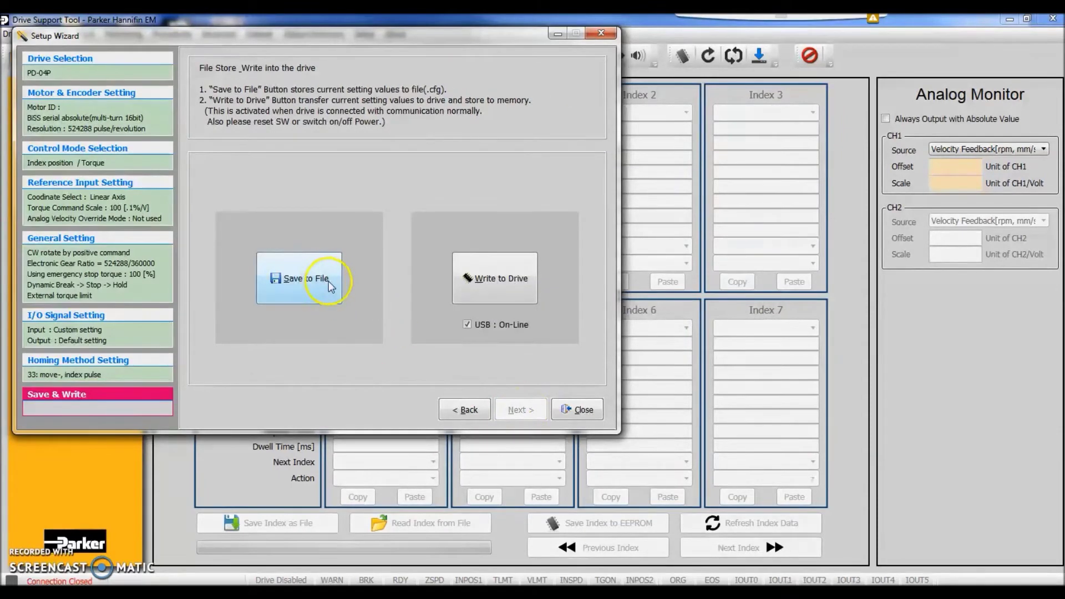
click(501, 287)
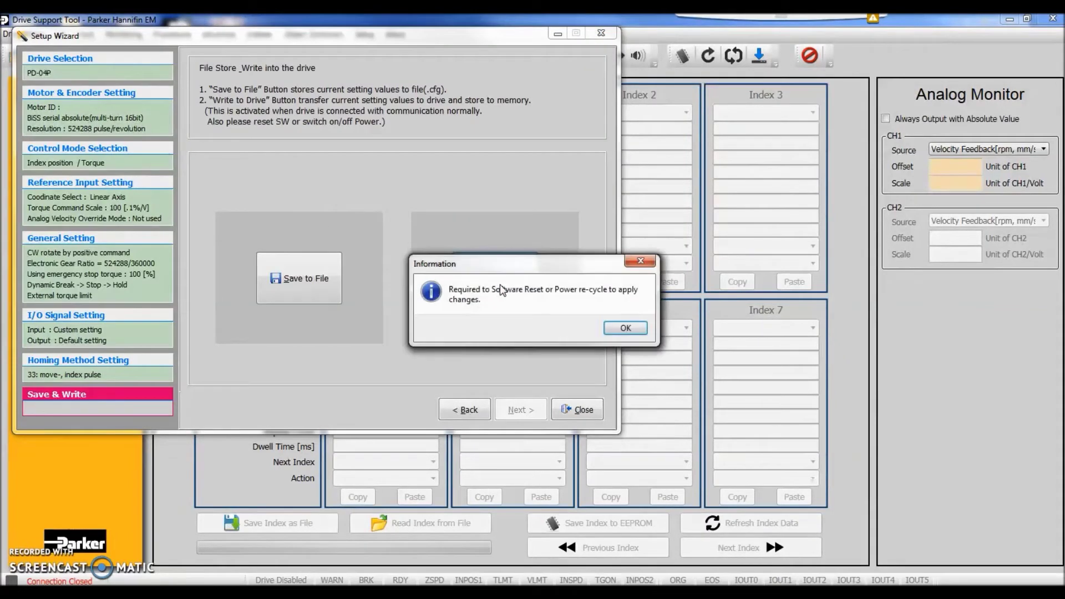
click(617, 328)
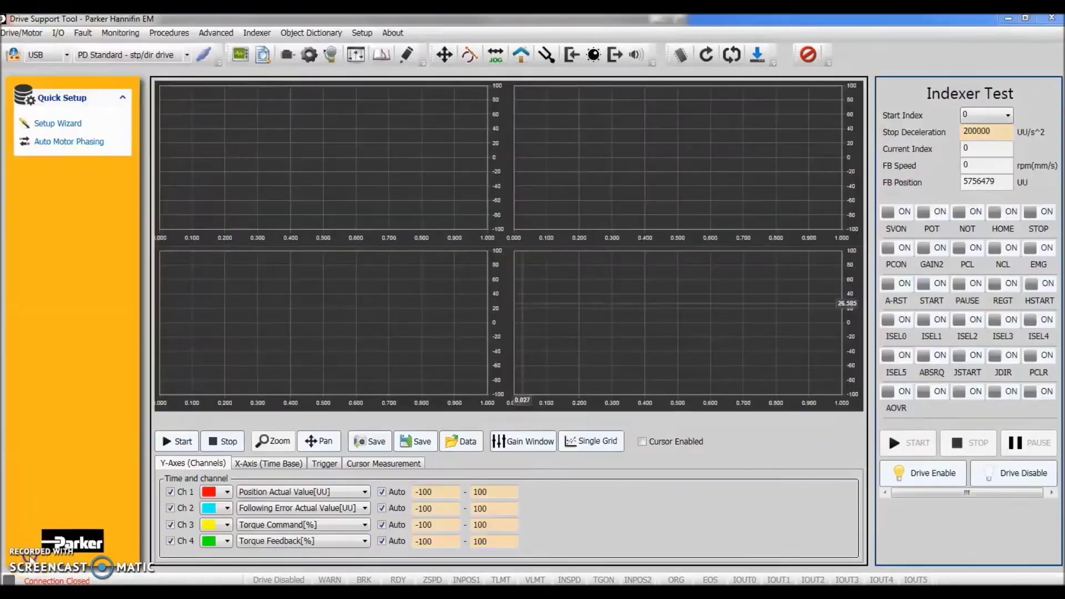
Step: Connect to the drive over USB, then review live values, motor/encoder, drive setup and fault configuration tables
click(204, 55)
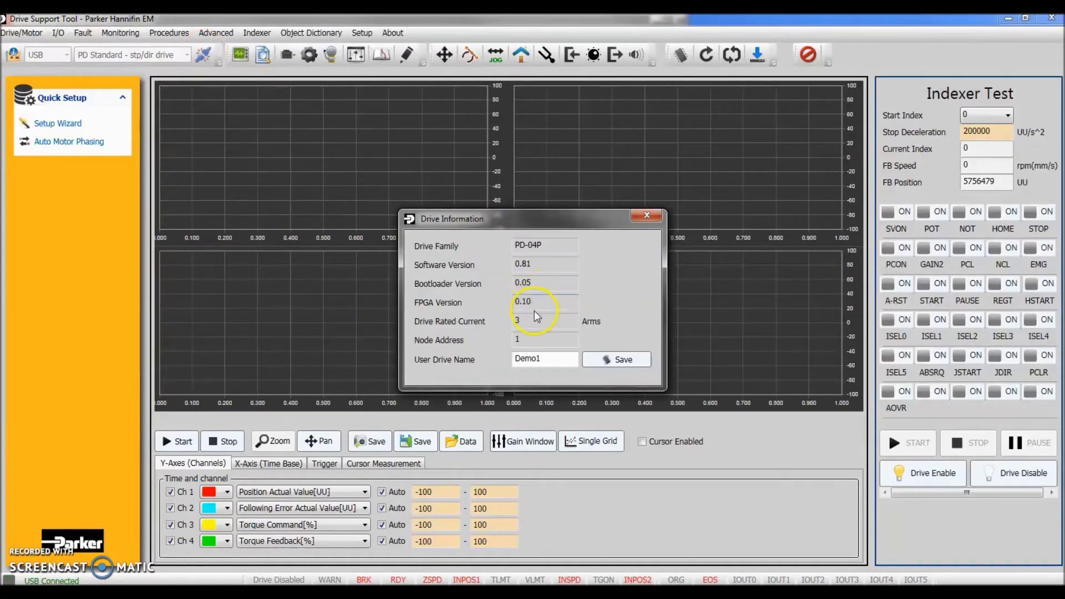
click(645, 215)
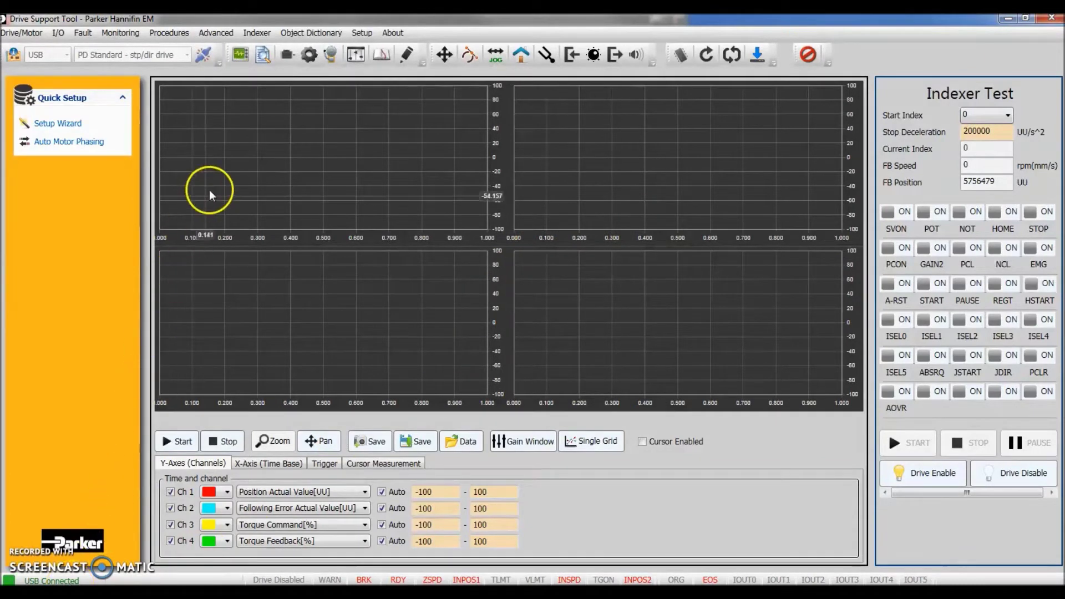
click(264, 57)
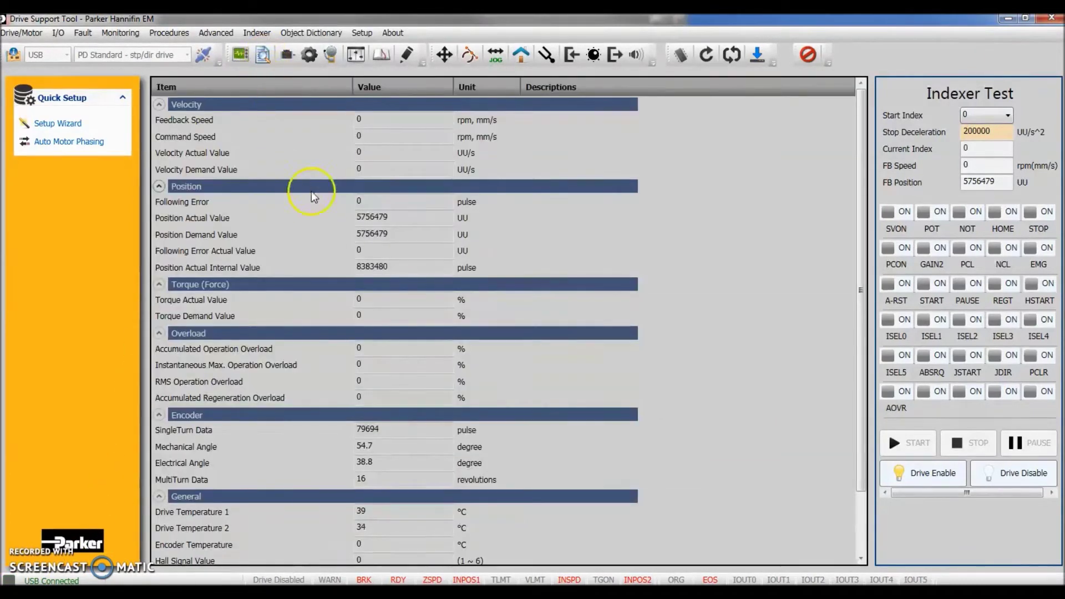
click(287, 54)
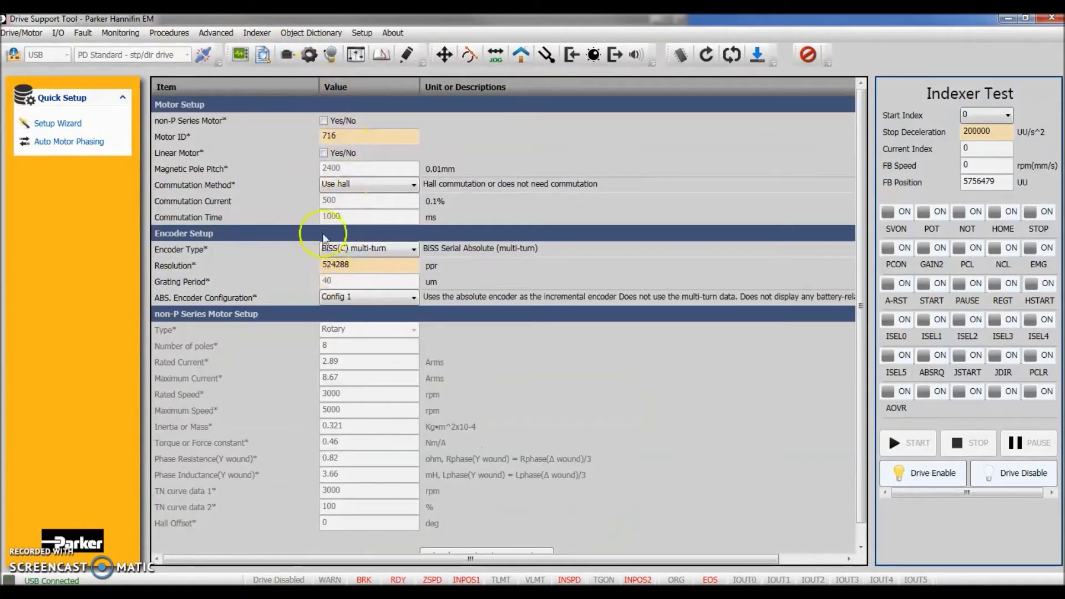
click(308, 58)
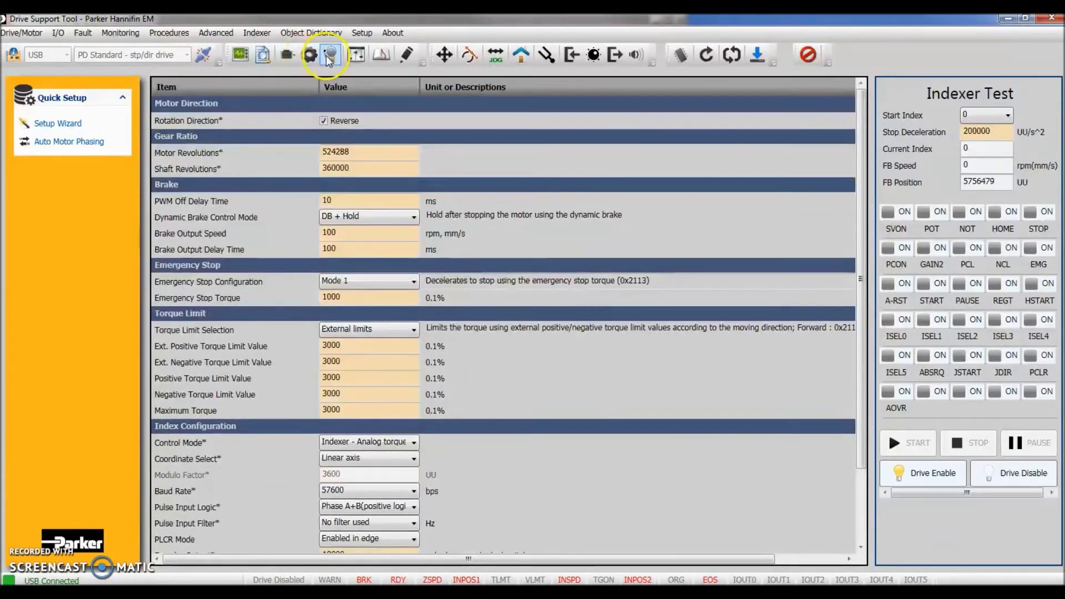
click(331, 57)
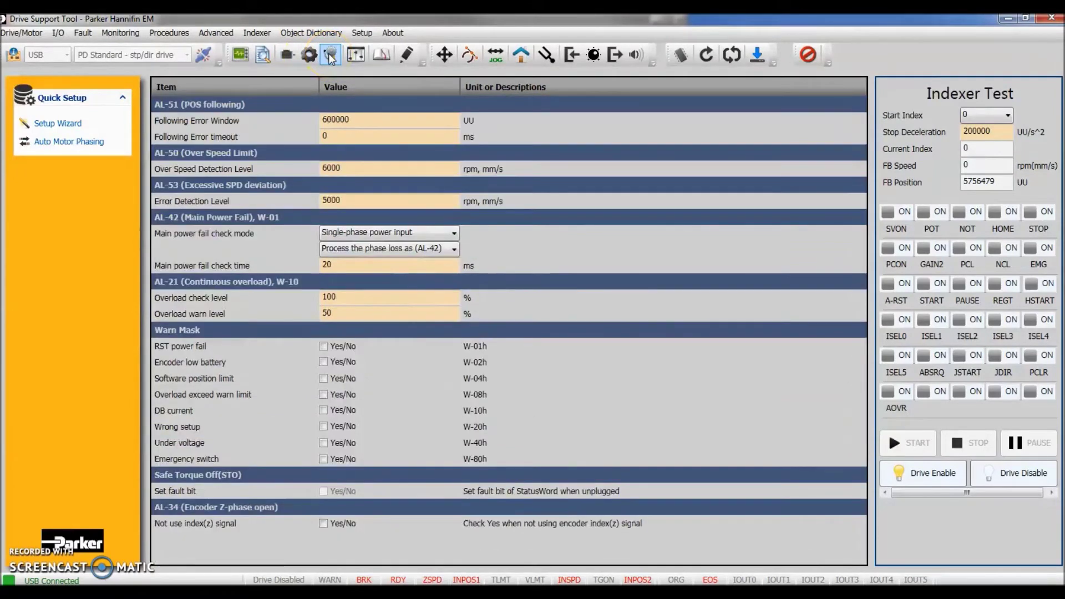
click(406, 56)
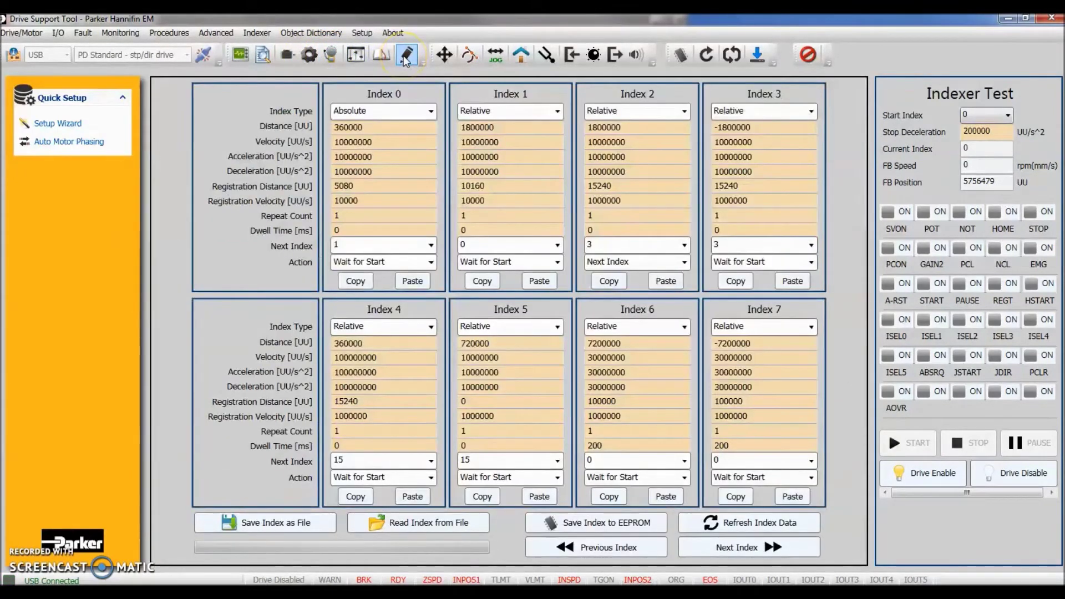
Step: Keep Index 0 as an Absolute move with the Wait for Start action
click(429, 111)
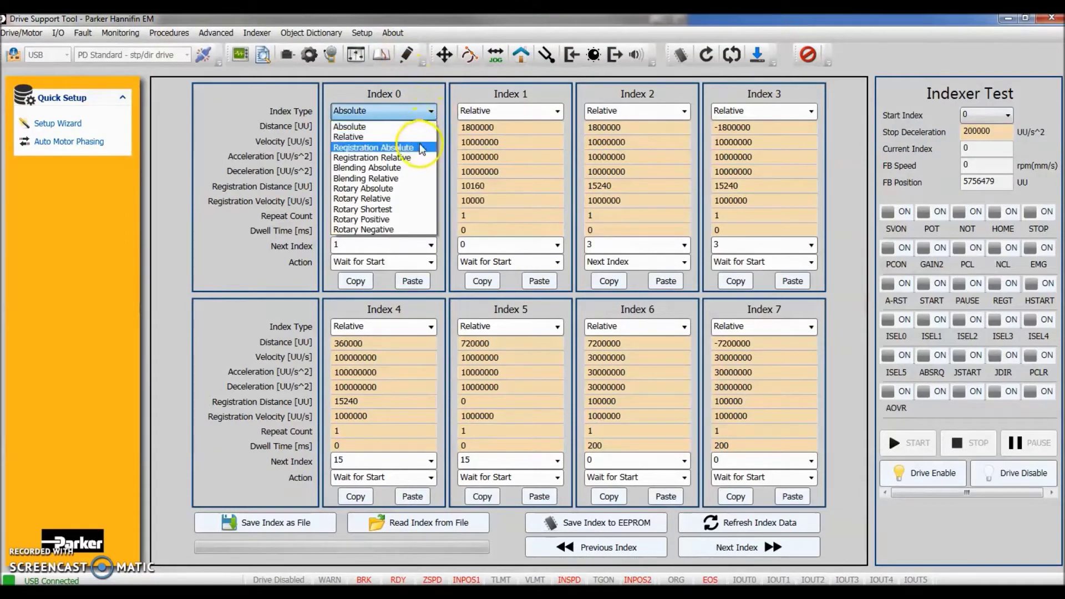
click(418, 128)
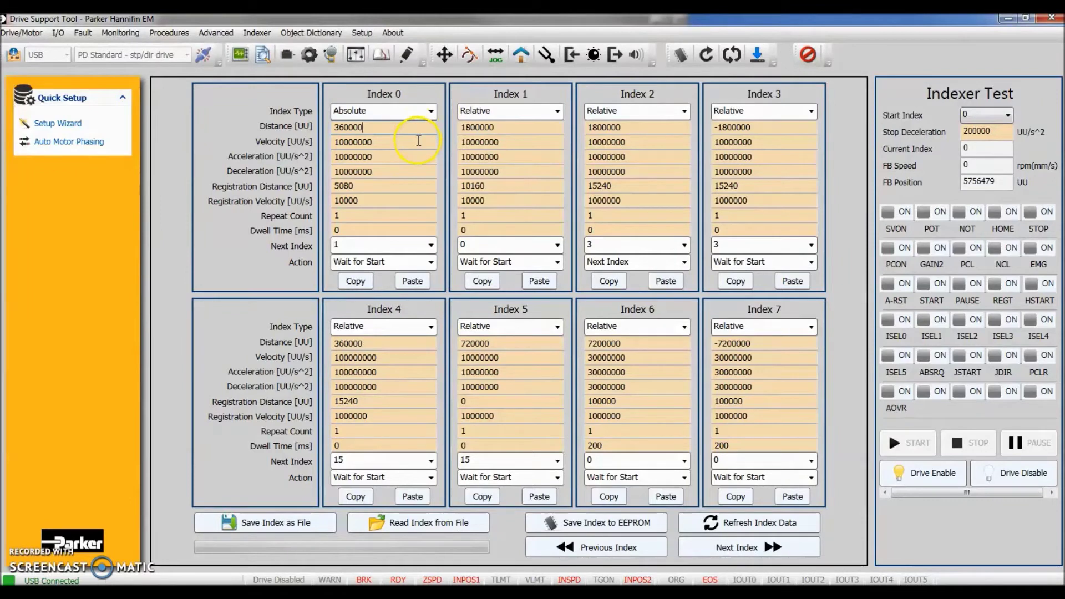
click(411, 185)
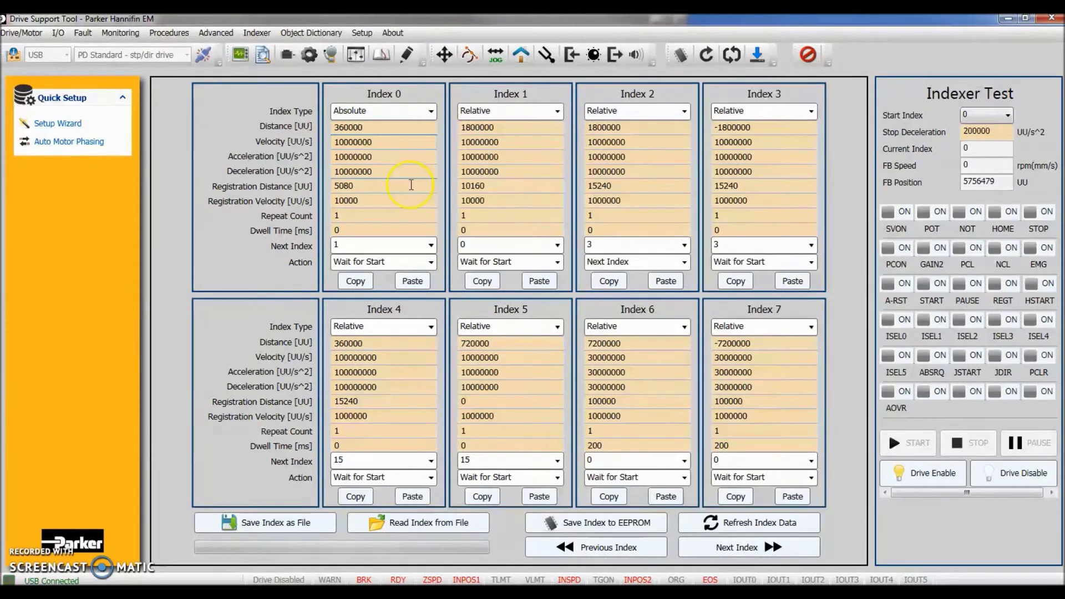
click(429, 262)
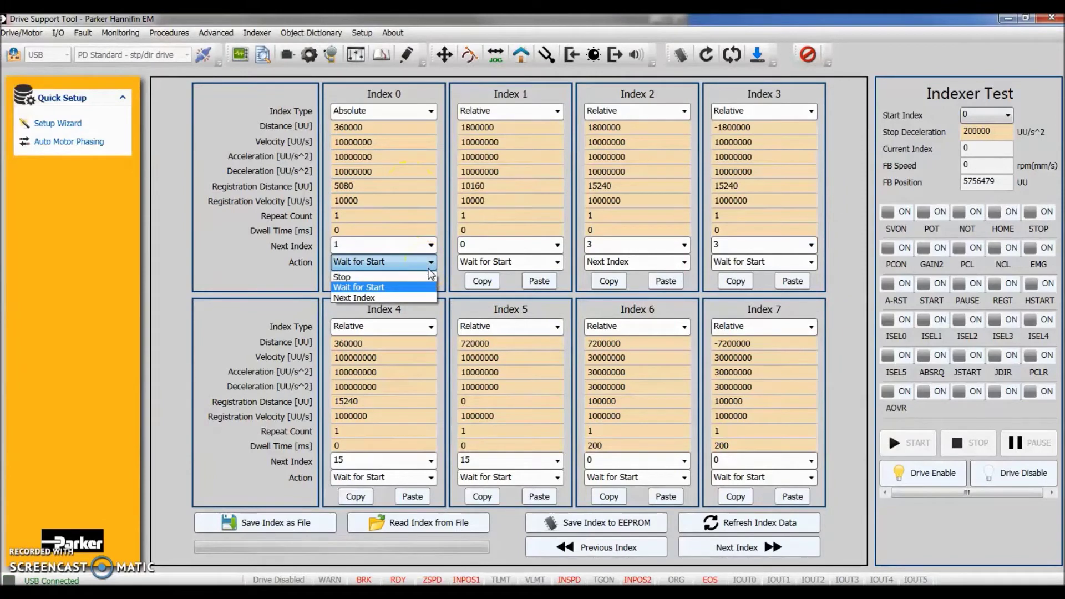
click(416, 289)
Step: Confirm Index 2's action chains to Index 3 as the next index
click(603, 265)
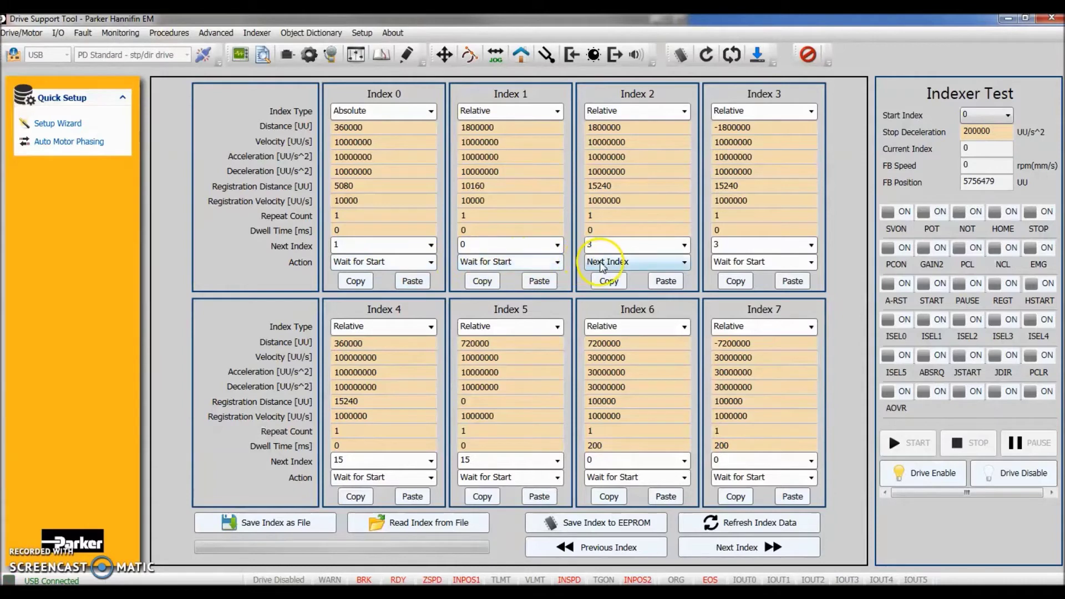
click(622, 245)
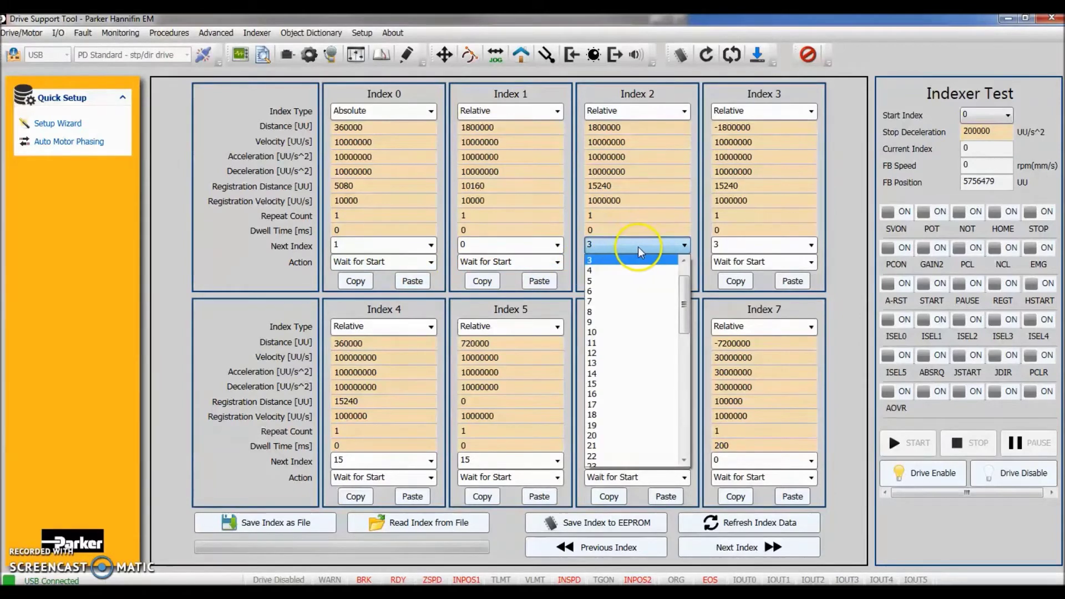
mouse_move(689, 287)
mouse_down()
mouse_move(688, 324)
mouse_move(687, 290)
mouse_up()
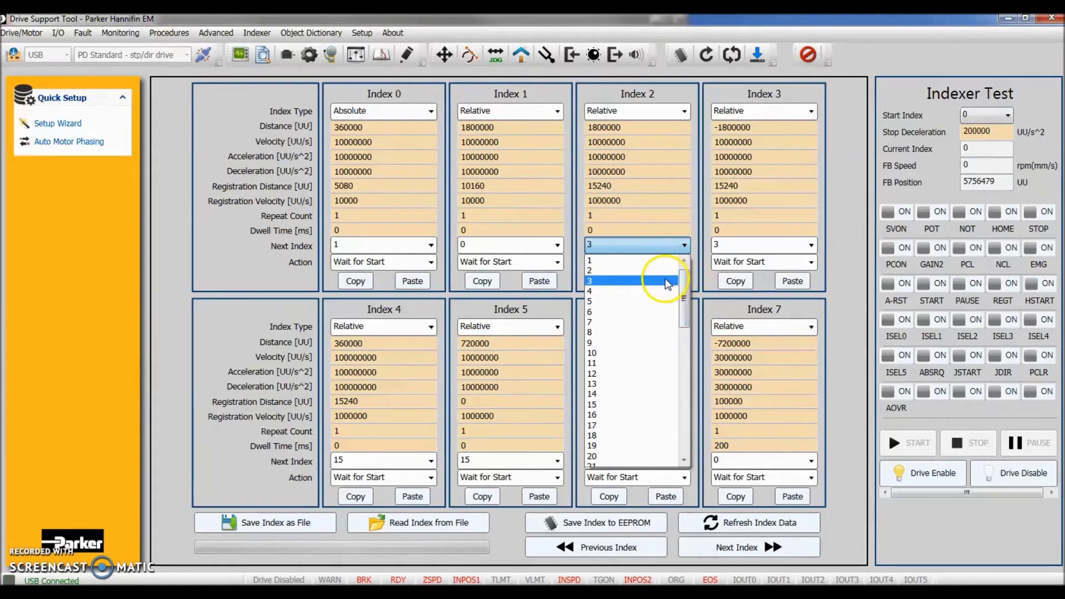
click(665, 282)
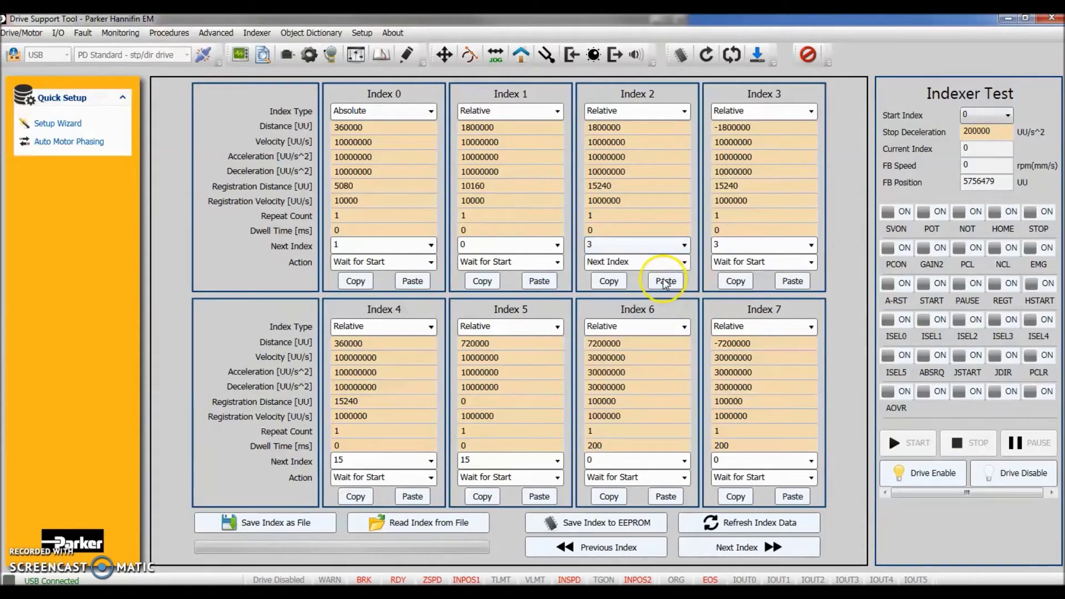
Step: Page through Indexes 8–31 and return to the Index 0–7 profiles
click(757, 548)
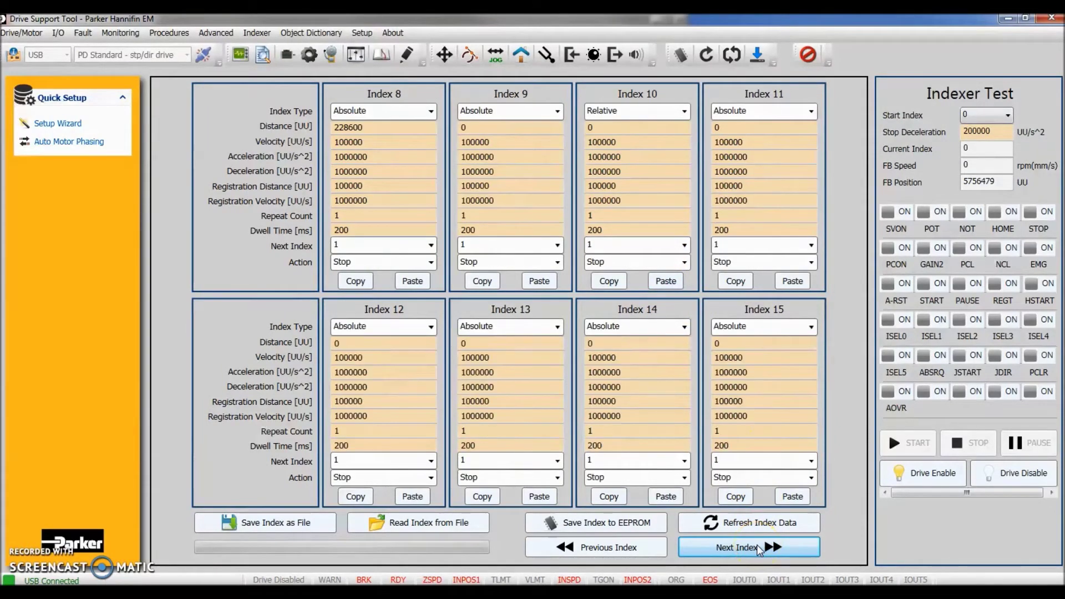
click(758, 548)
click(746, 549)
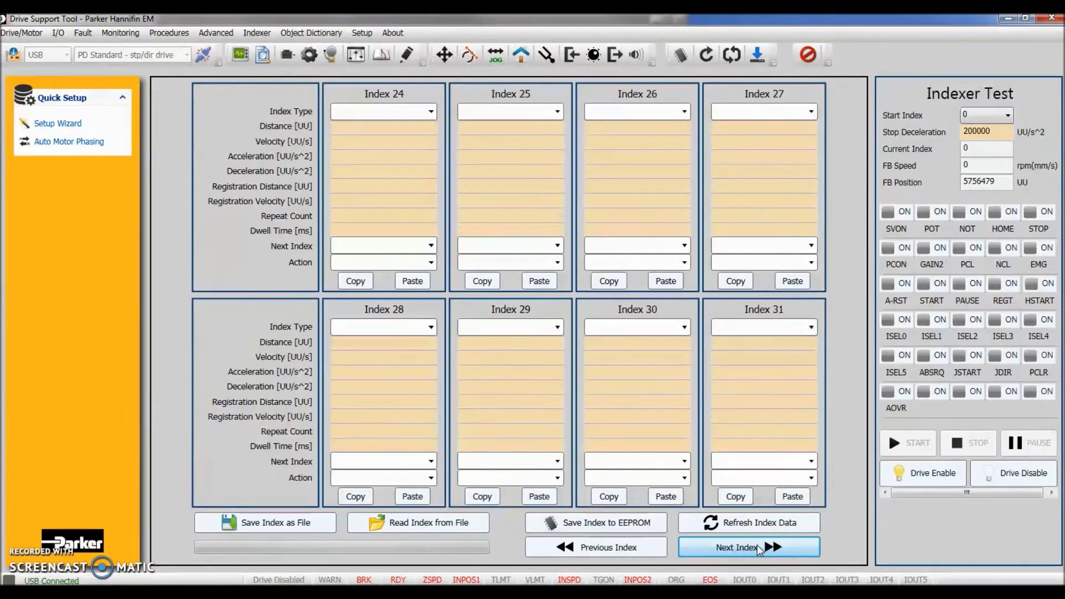
click(598, 555)
click(600, 554)
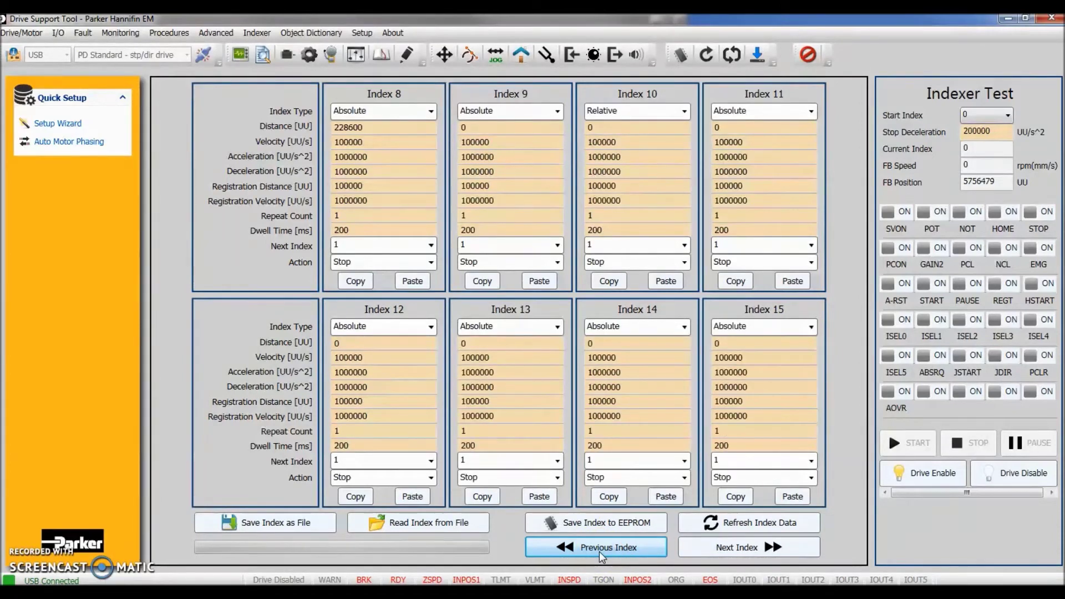
click(600, 553)
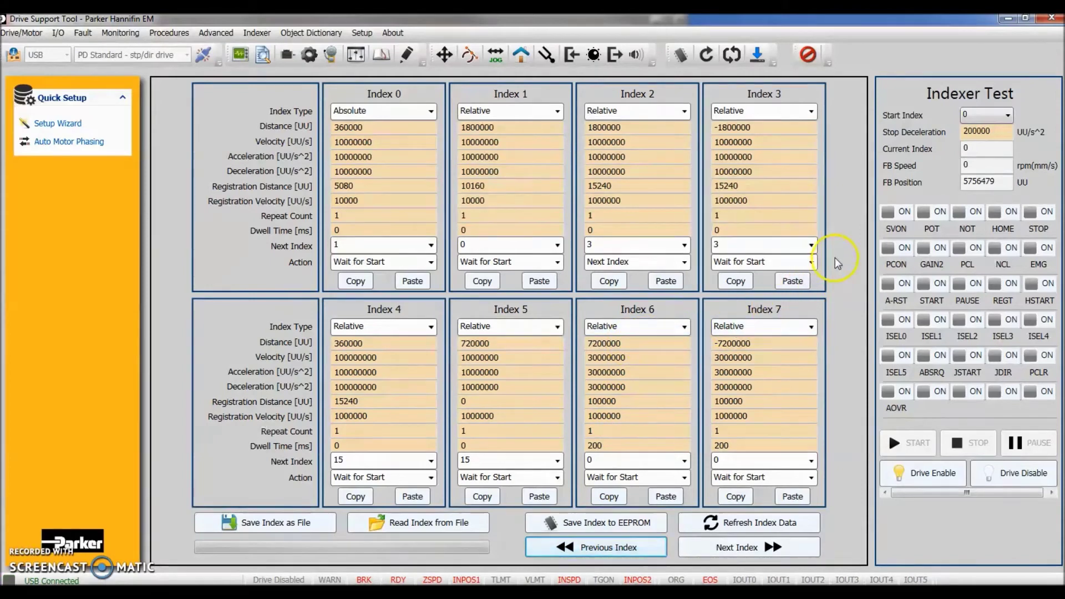
Step: Enable the servo, activate ISEL0 and start the index moves, reaching feedback position 3958082
click(889, 212)
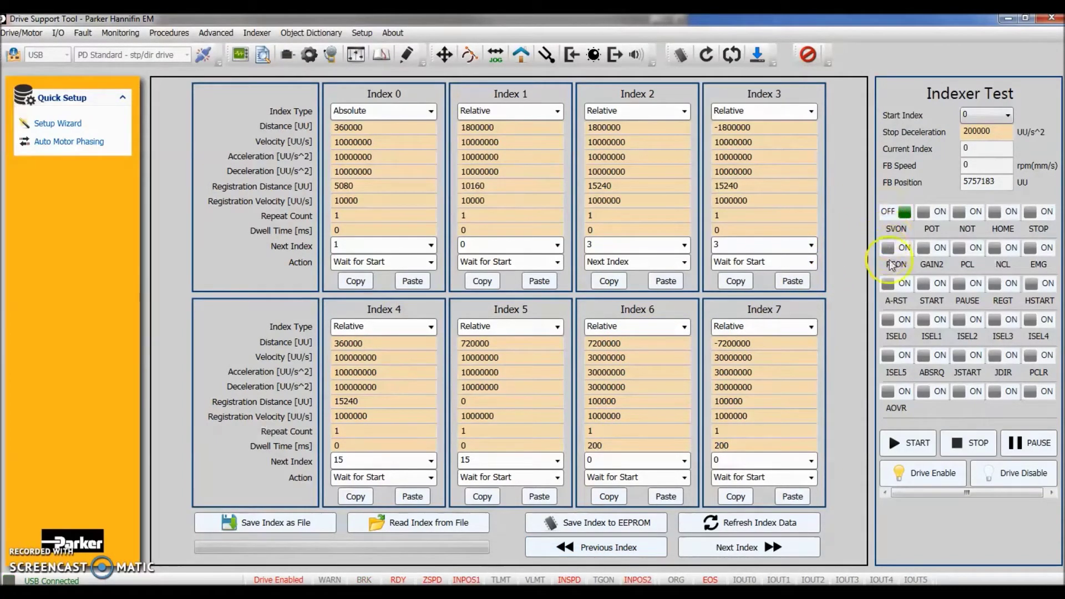
click(887, 319)
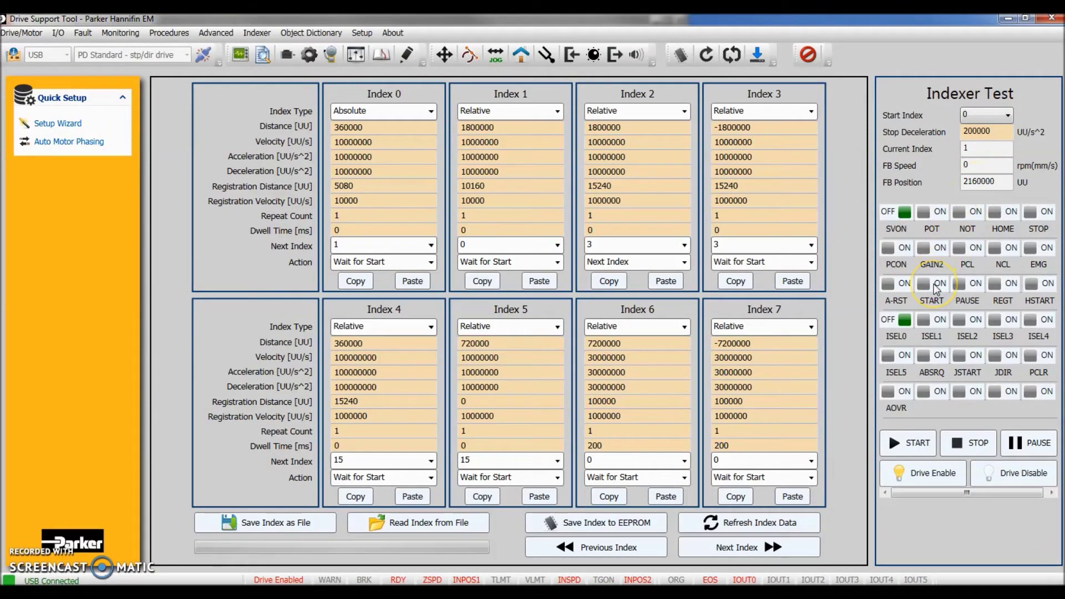
click(974, 191)
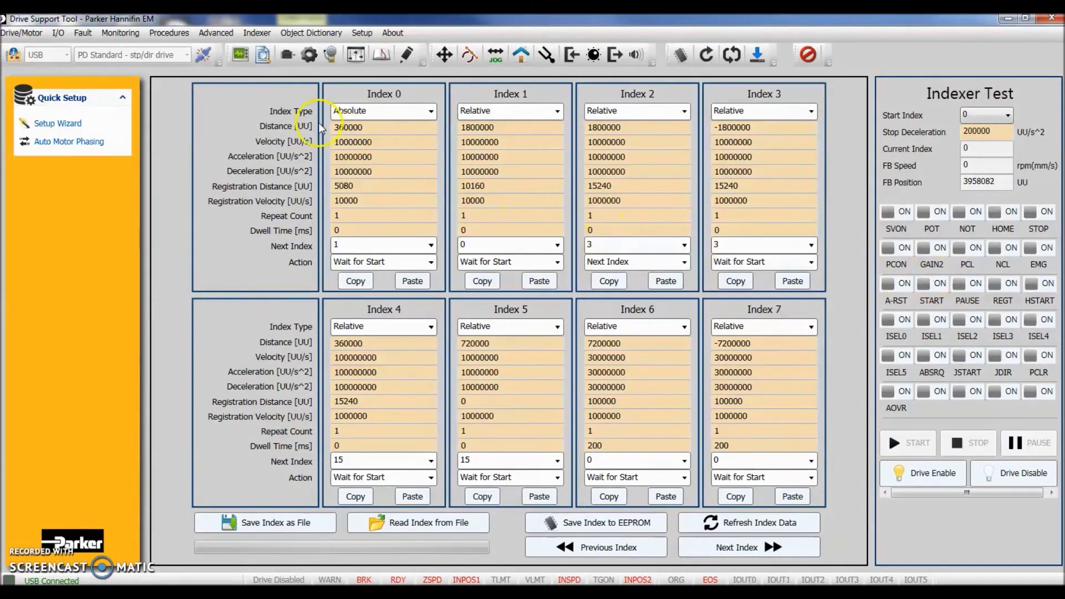
Step: Open the oscilloscope view and review the channel 1 signal list without changing it
click(237, 55)
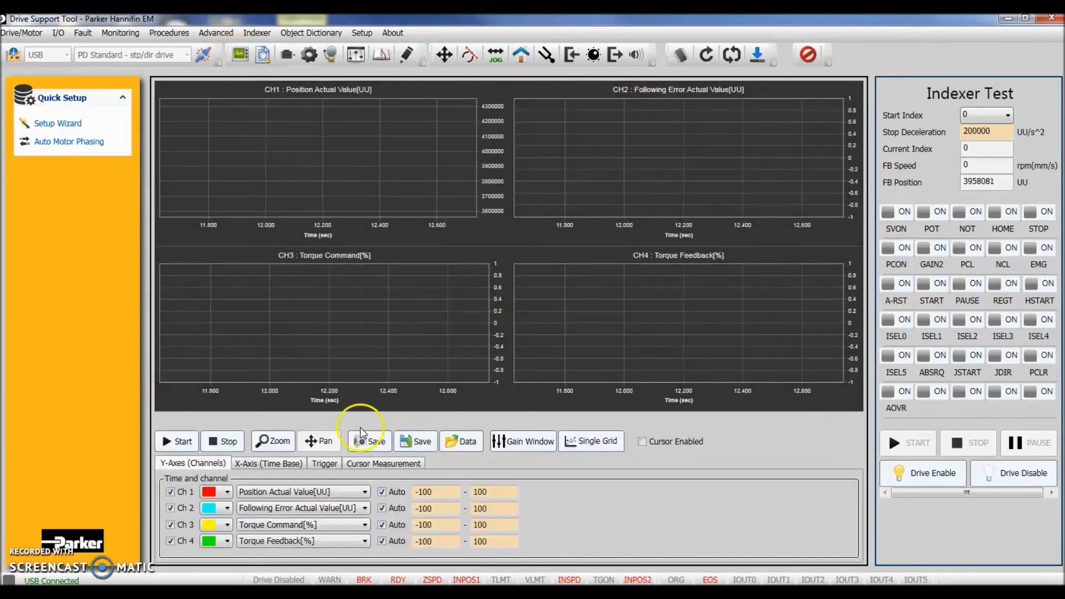
click(365, 492)
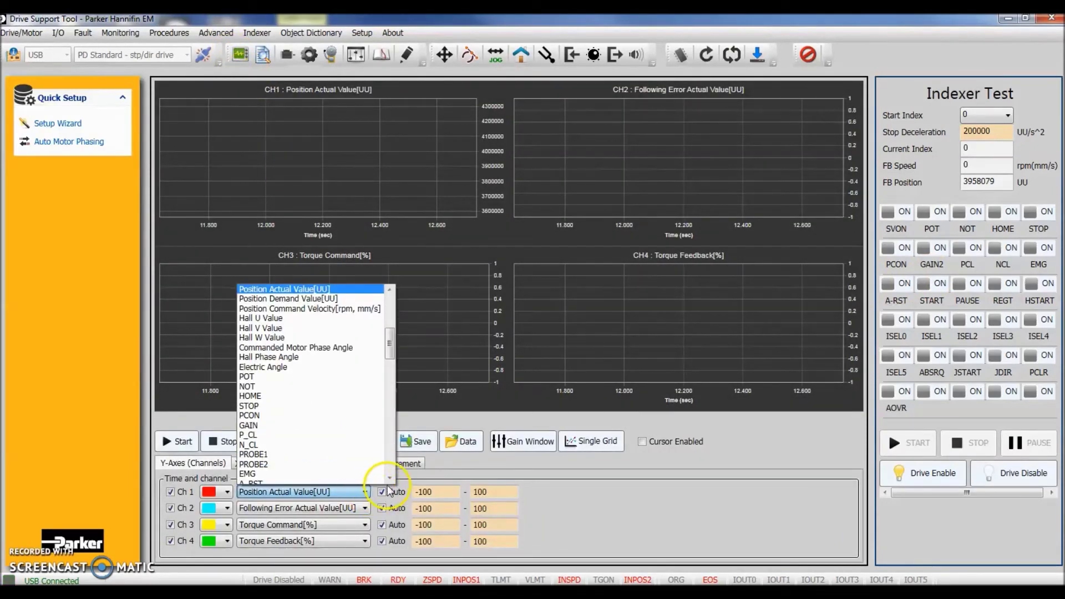
click(390, 477)
click(390, 477)
scroll(390, 478, down, 10)
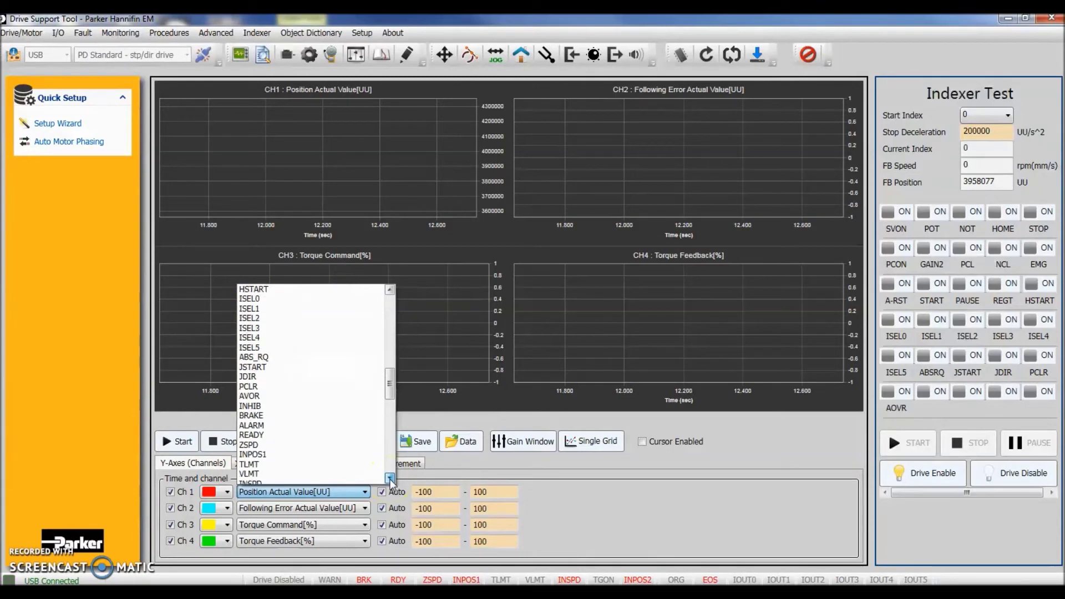
drag(389, 415, 398, 322)
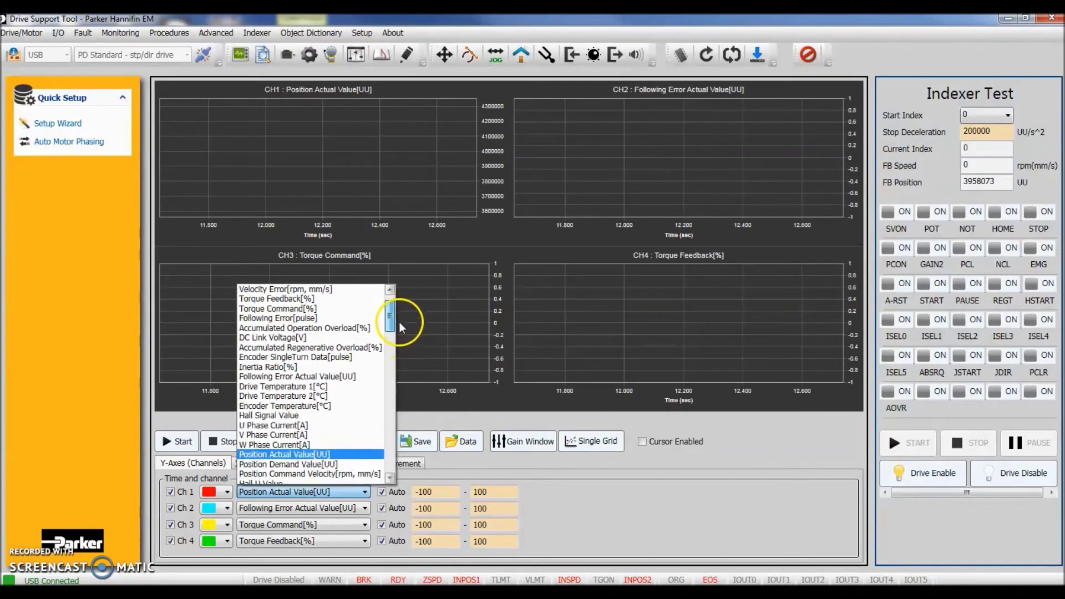
click(597, 511)
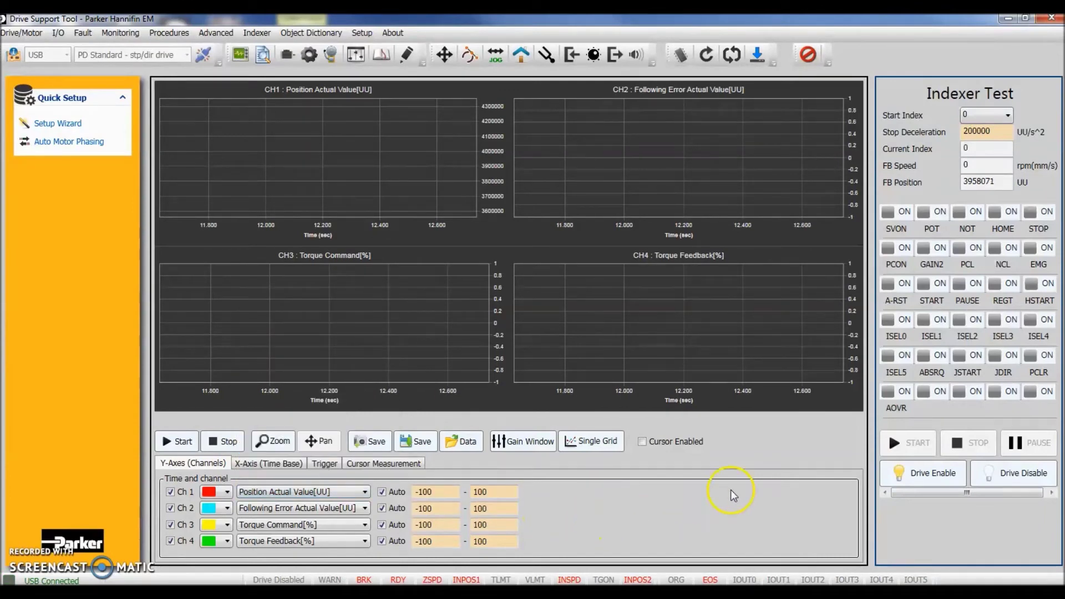
Step: Enable the servo, start live scope capture, activate ISEL0 and trigger an index move
click(898, 214)
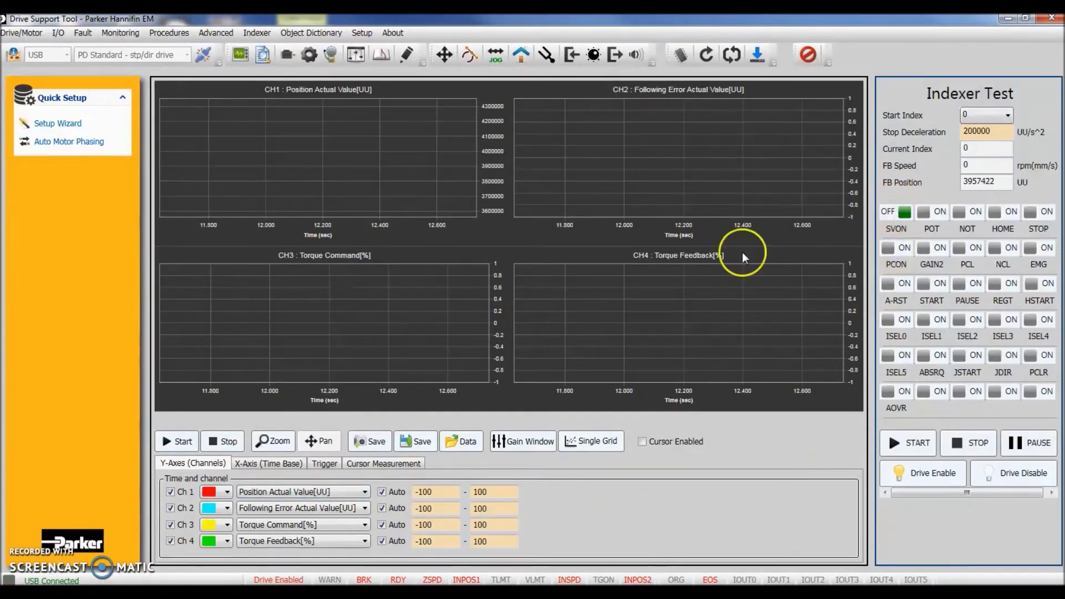
click(177, 442)
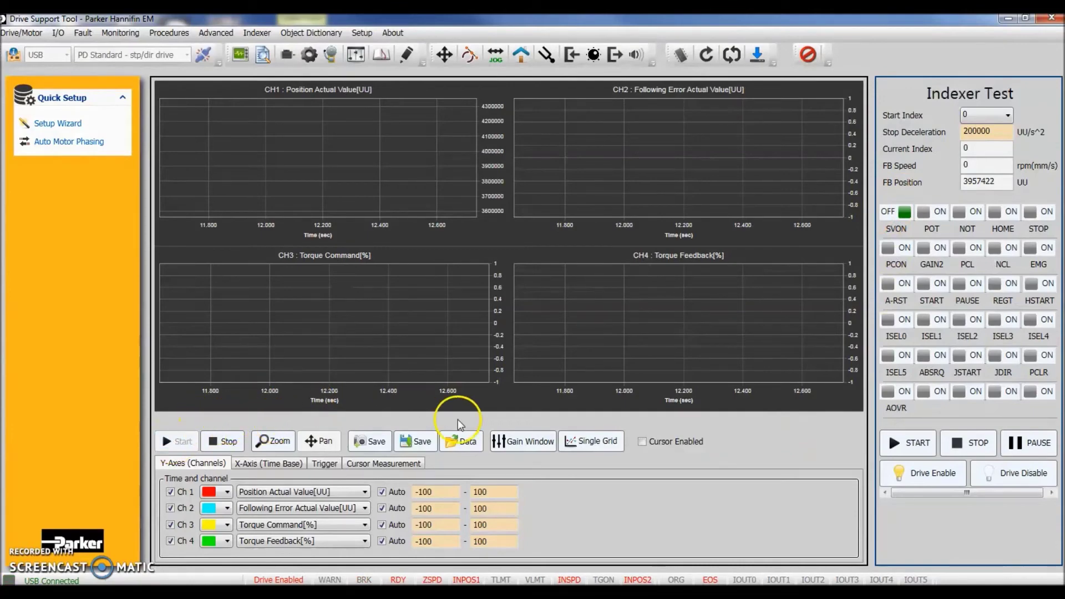
click(904, 319)
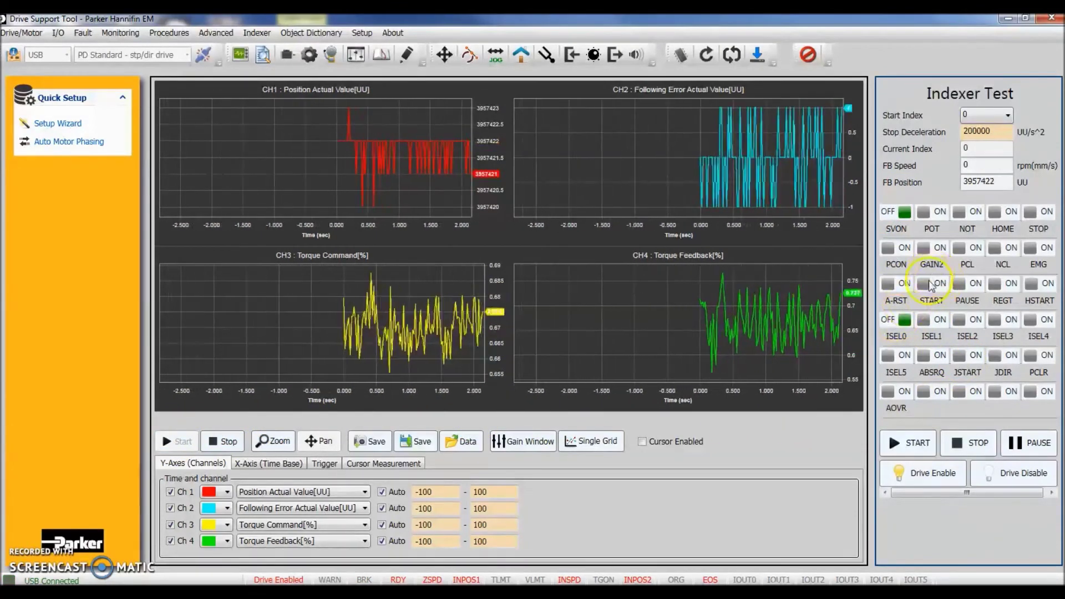
click(930, 285)
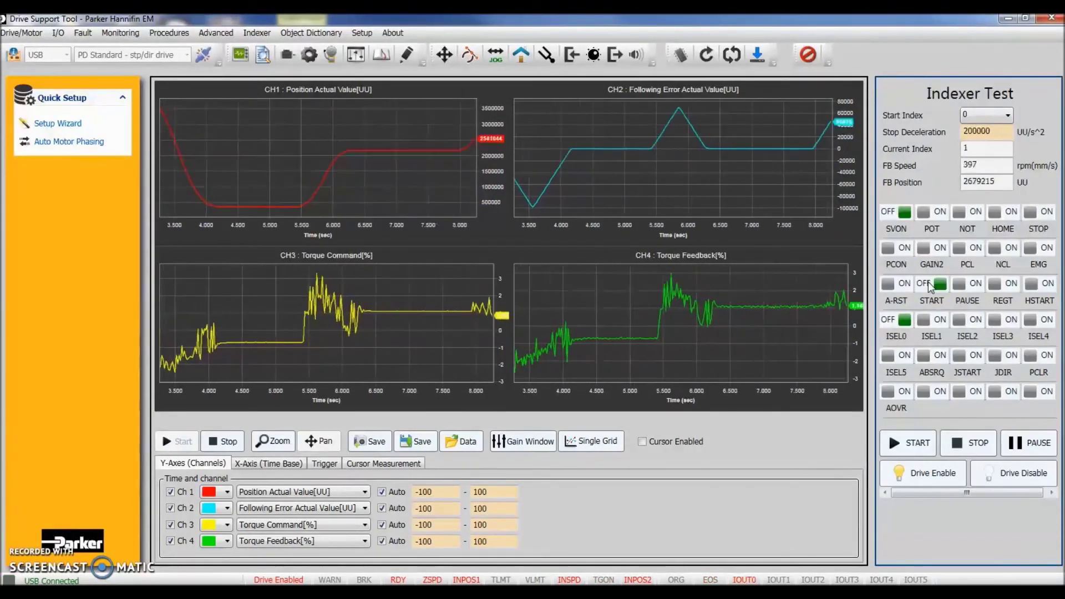
Step: Run another index move via START, then stop the scope at feedback position 5759999
click(930, 286)
click(930, 285)
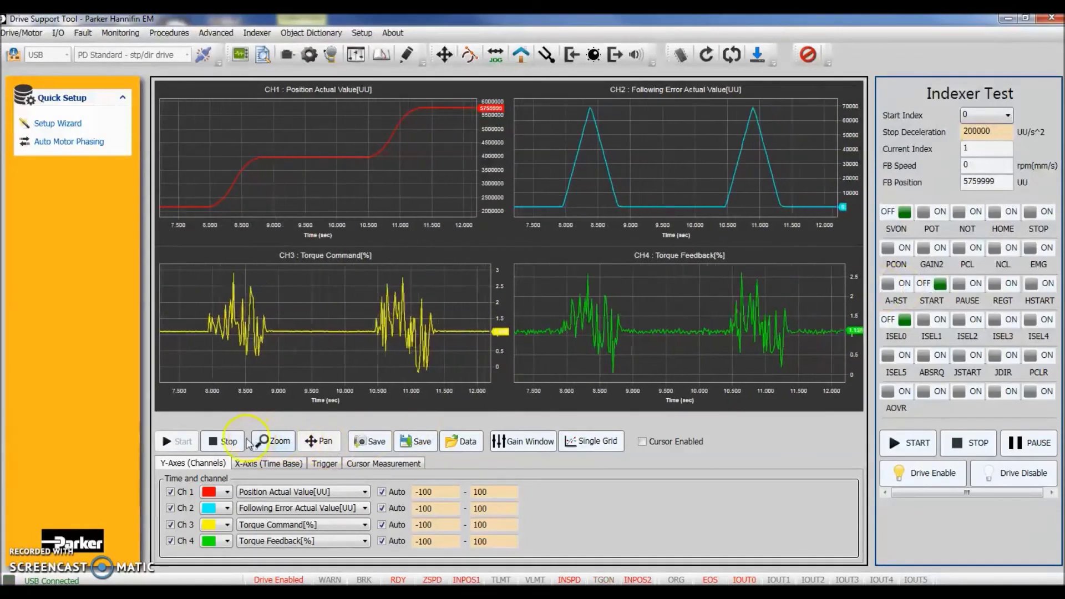
click(222, 441)
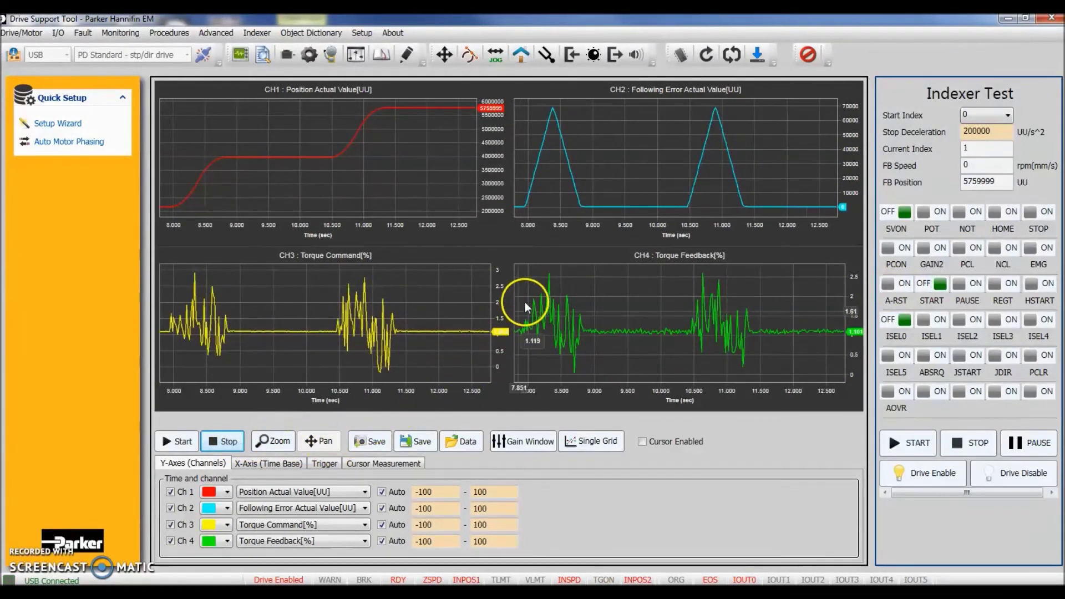